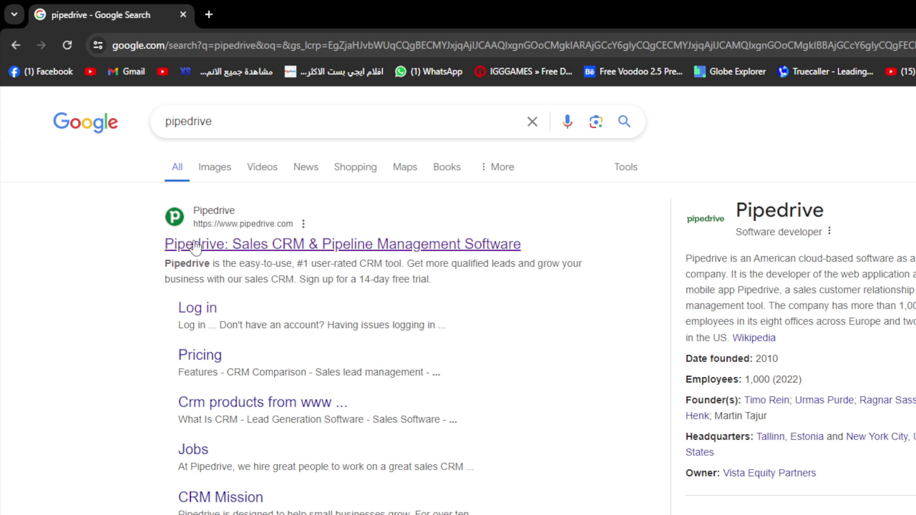
Open Pipedrive's Deals pipeline from the search results, then search Windows for microsoft.
{"action": "left_click", "coordinate": [196, 245]}
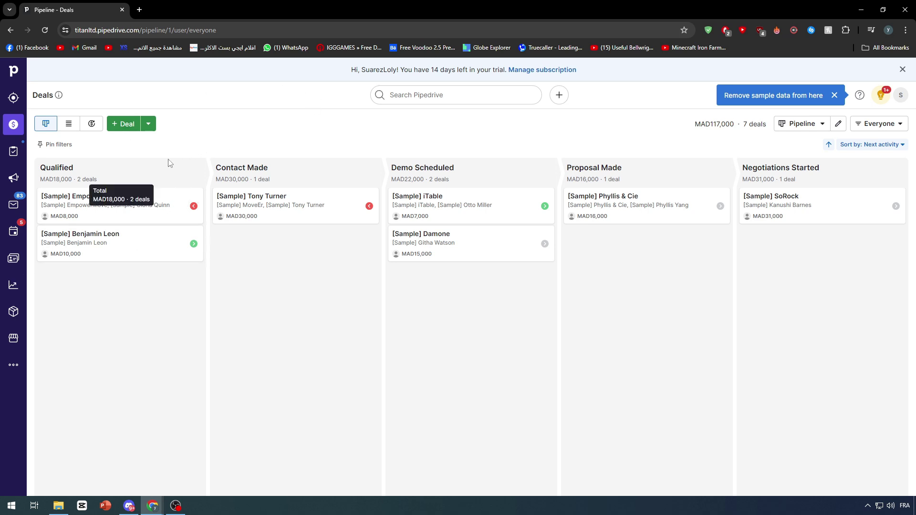
{"action": "left_click", "coordinate": [11, 506]}
{"action": "type", "text": "microsoft"}
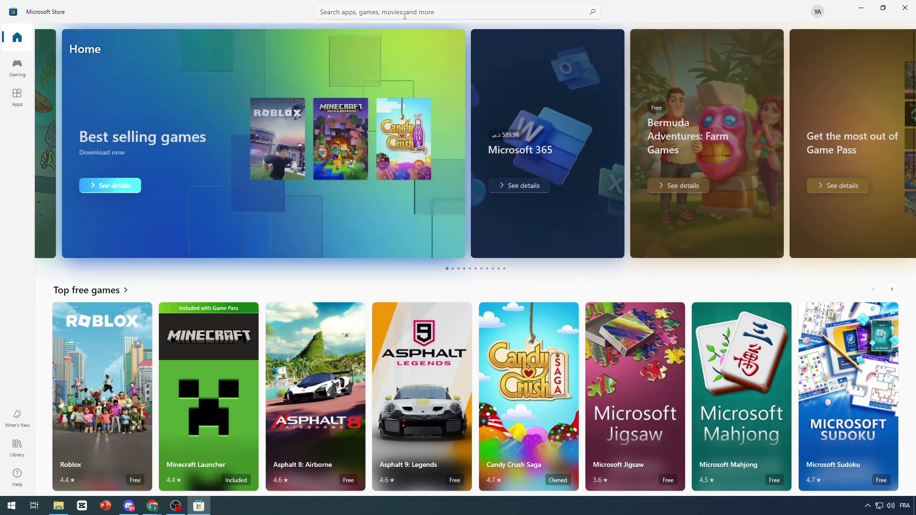
Search the Store for office and launch the installed Microsoft 365 (Office) app.
{"action": "left_click", "coordinate": [403, 12]}
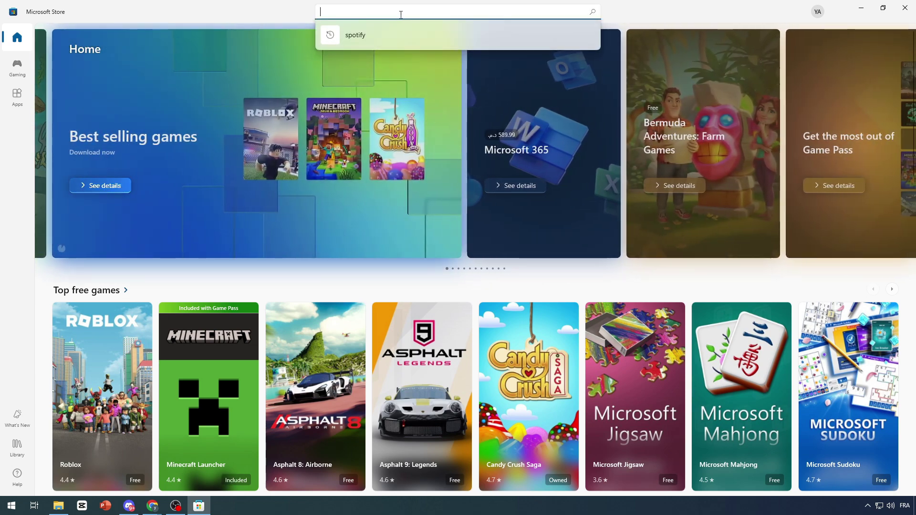
{"action": "type", "text": "office"}
{"action": "key", "text": "Return"}
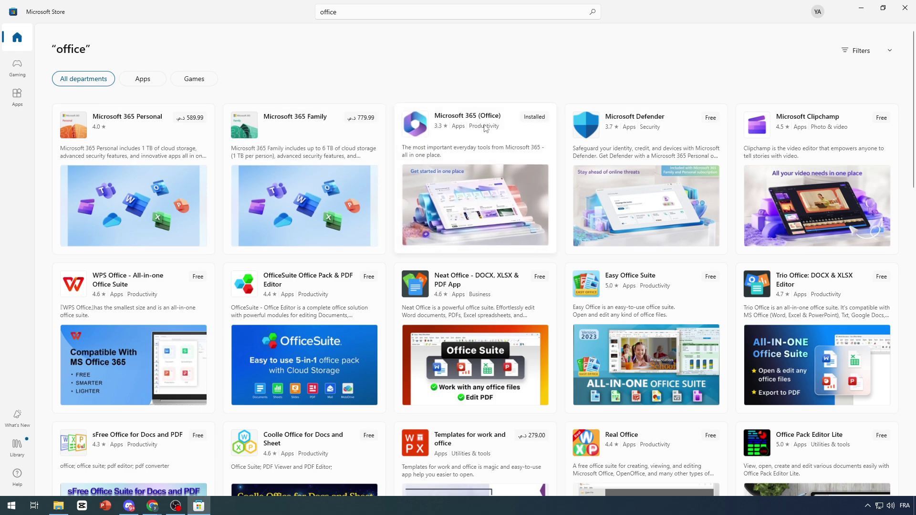
{"action": "mouse_move", "coordinate": [486, 128]}
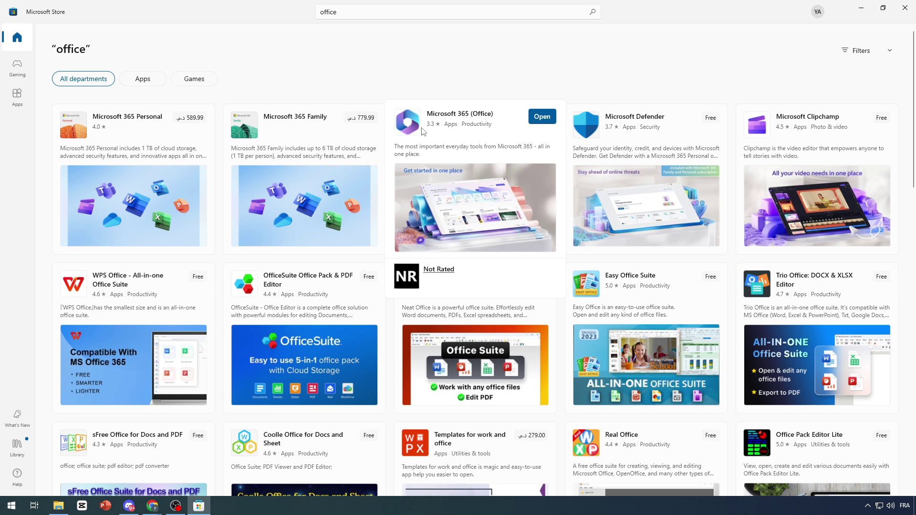
{"action": "left_click", "coordinate": [421, 129]}
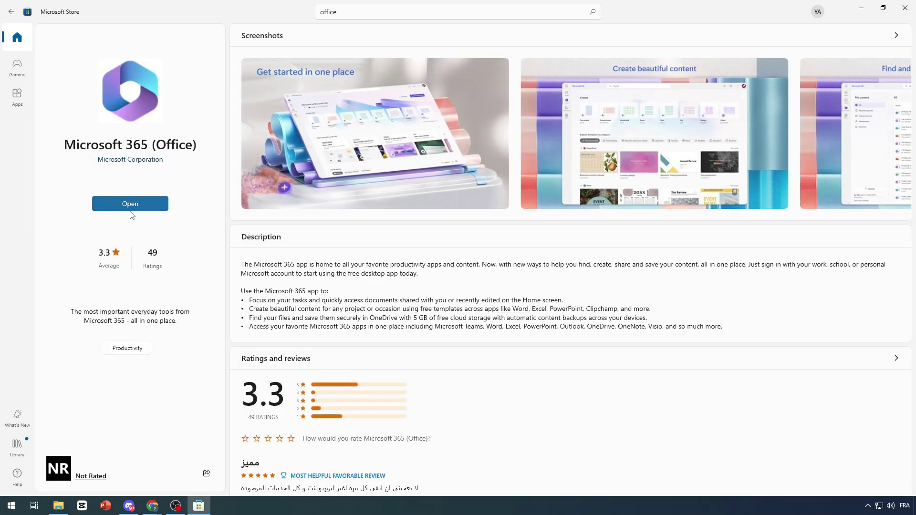
{"action": "left_click", "coordinate": [130, 204]}
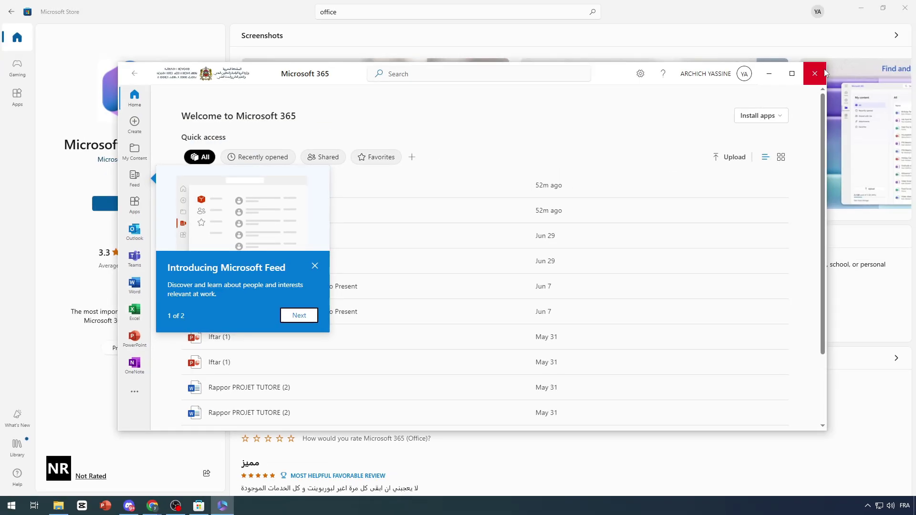
Close the Microsoft 365 window to return to Pipedrive's Deals board.
{"action": "left_click", "coordinate": [815, 74]}
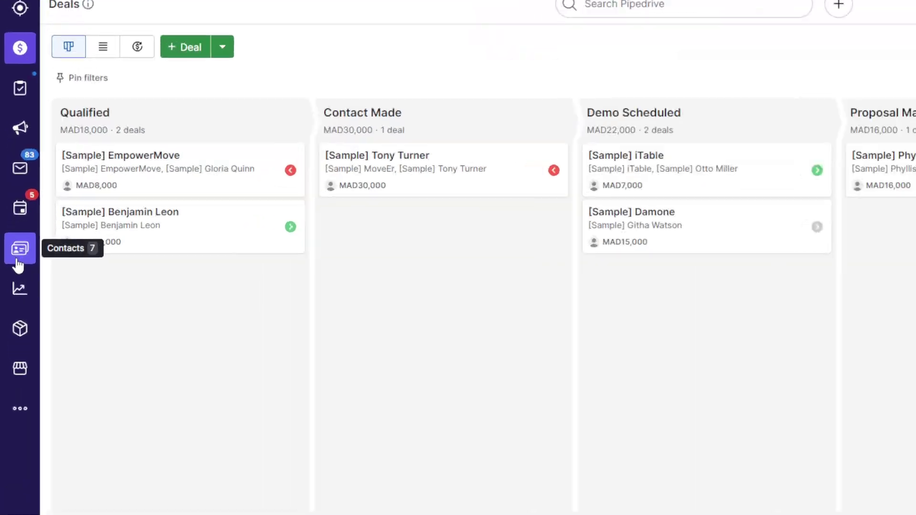
Bulk-delete all 19 sample people from Contacts and start a blank Add person form.
{"action": "left_click", "coordinate": [12, 268]}
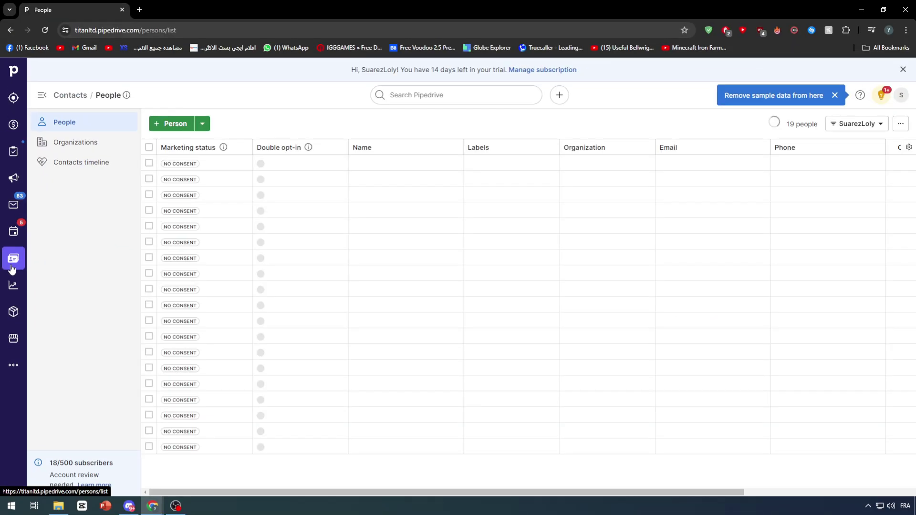
{"action": "left_click", "coordinate": [149, 172]}
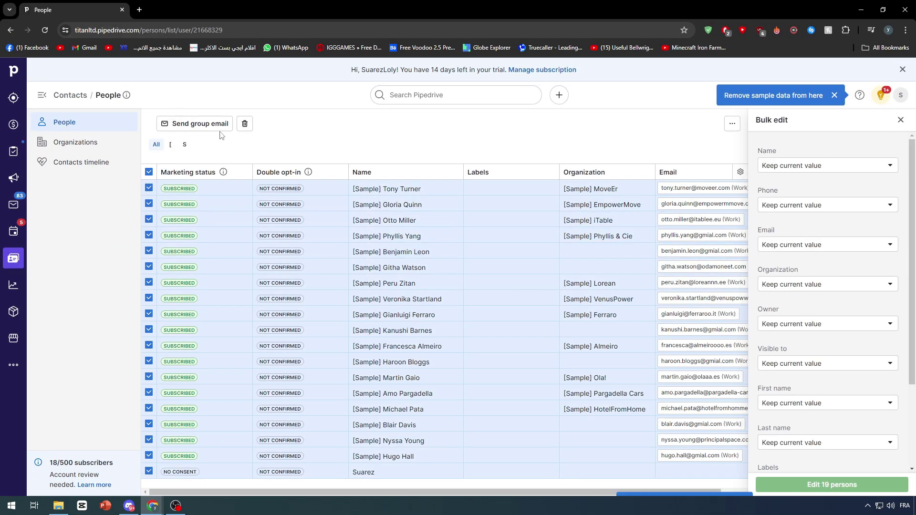
{"action": "left_click", "coordinate": [245, 124]}
{"action": "left_click", "coordinate": [544, 330]}
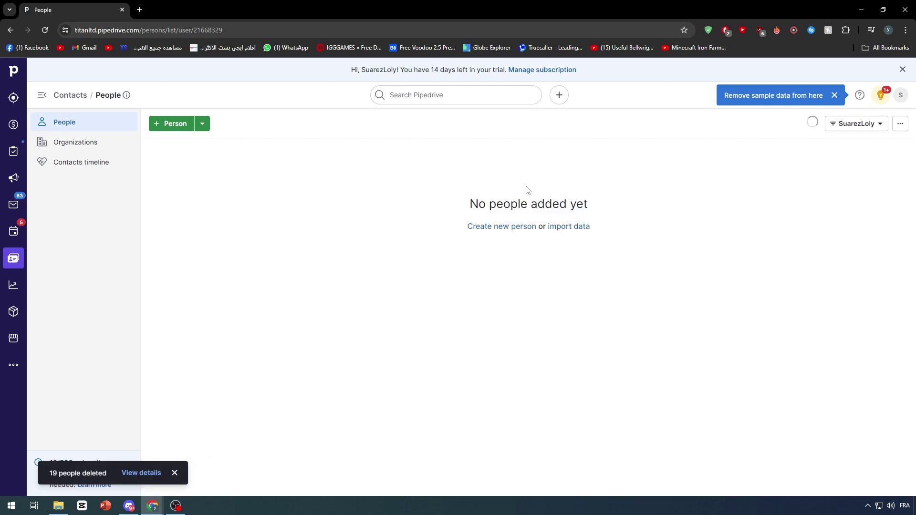
{"action": "left_click", "coordinate": [513, 228]}
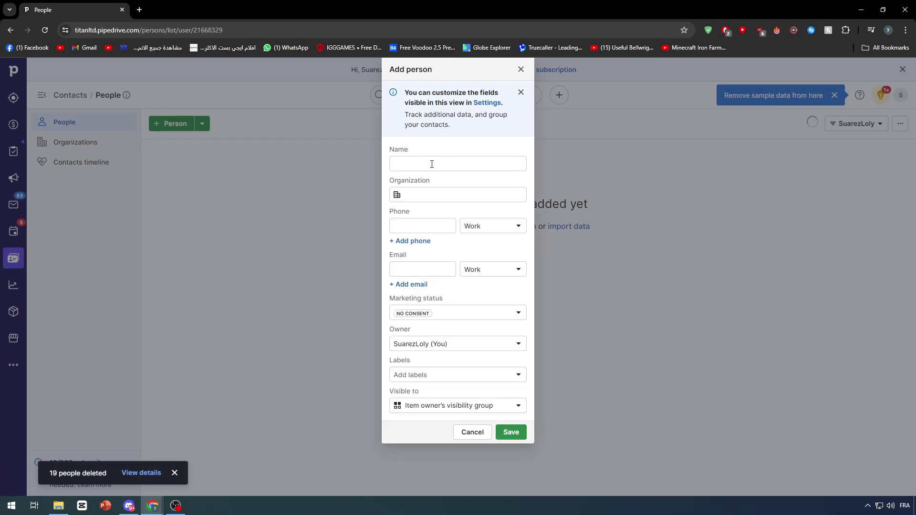
Load a fake name generator and set the new person's organization to SmithLTD.
{"action": "left_click", "coordinate": [429, 165]}
{"action": "left_click", "coordinate": [140, 10]}
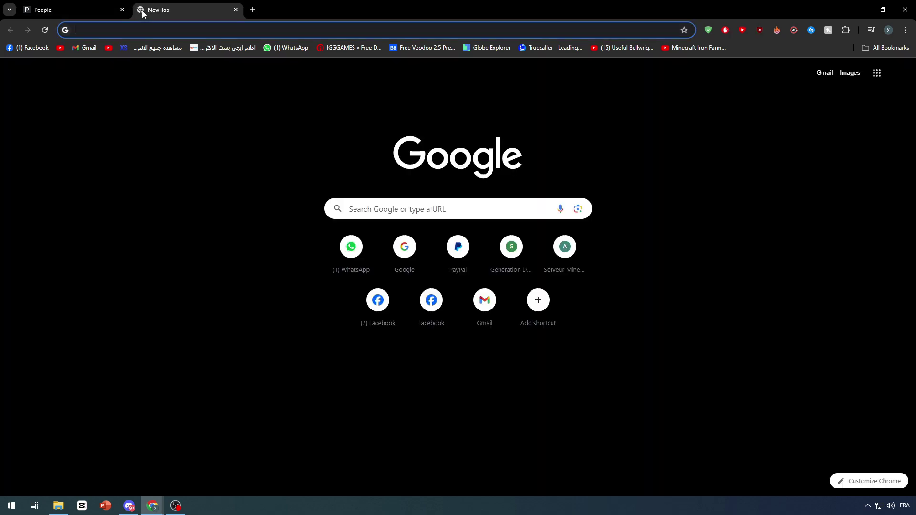
{"action": "type", "text": "fake"}
{"action": "key", "text": "Return"}
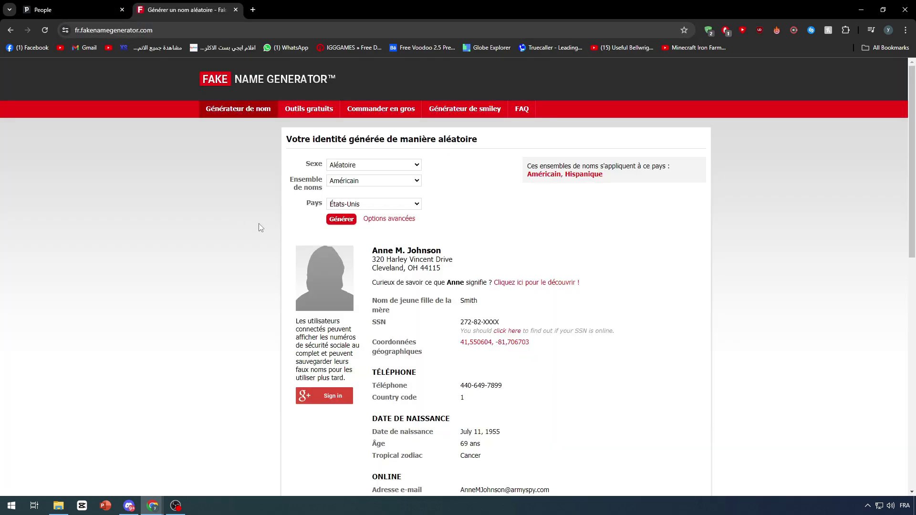
{"action": "left_click", "coordinate": [71, 10]}
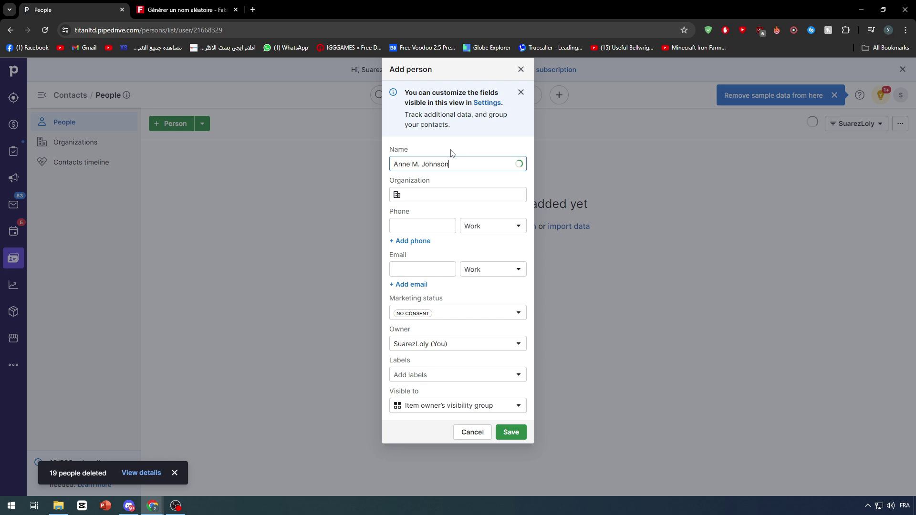
{"action": "left_click", "coordinate": [187, 10]}
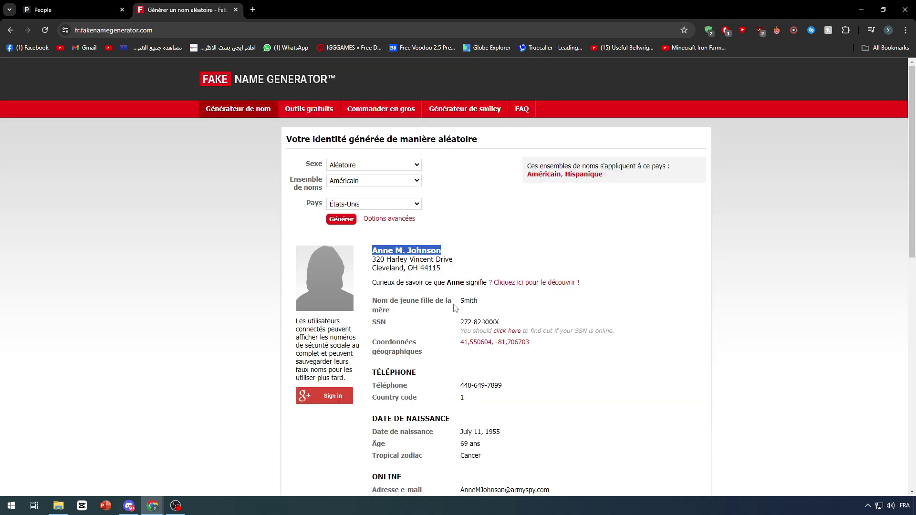
{"action": "left_click", "coordinate": [468, 300]}
{"action": "left_click", "coordinate": [111, 5]}
{"action": "key", "text": "Tab"}
{"action": "type", "text": "Smith"}
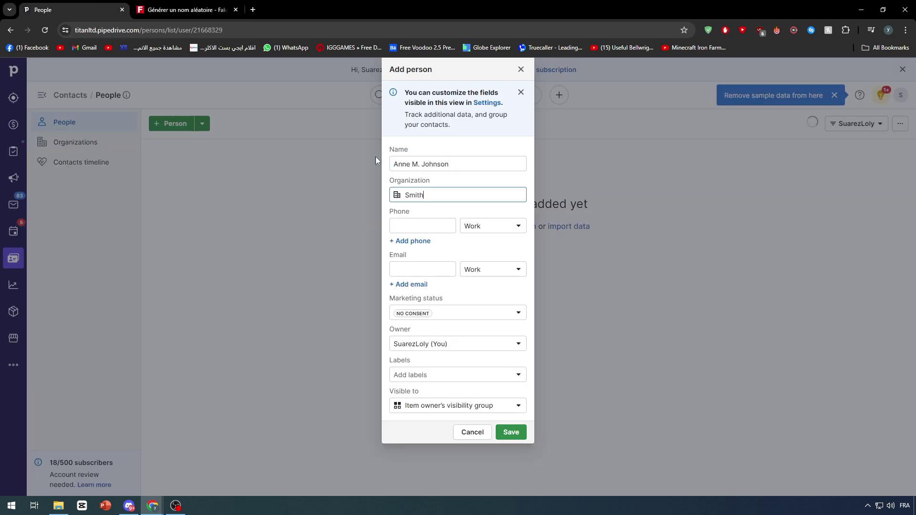
{"action": "type", "text": "LTD"}
Paste the generated phone number and mark it as Mobile.
{"action": "left_click", "coordinate": [148, 7]}
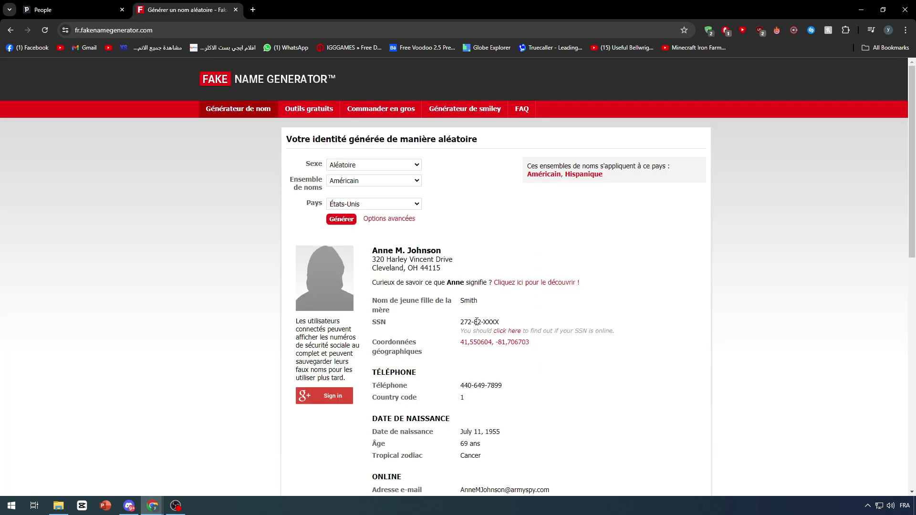
{"action": "left_click", "coordinate": [108, 5]}
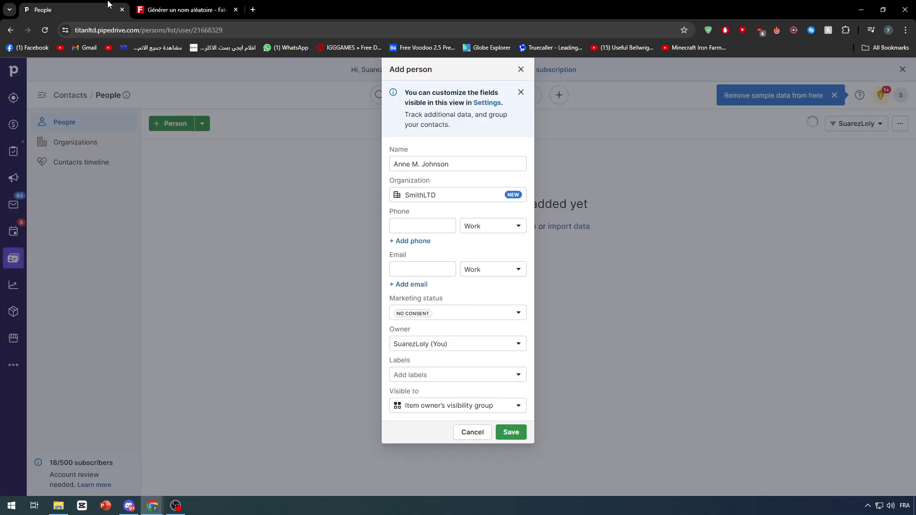
{"action": "left_click", "coordinate": [433, 226]}
{"action": "key", "text": "ctrl+v"}
{"action": "left_click", "coordinate": [482, 227]}
{"action": "left_click", "coordinate": [496, 279]}
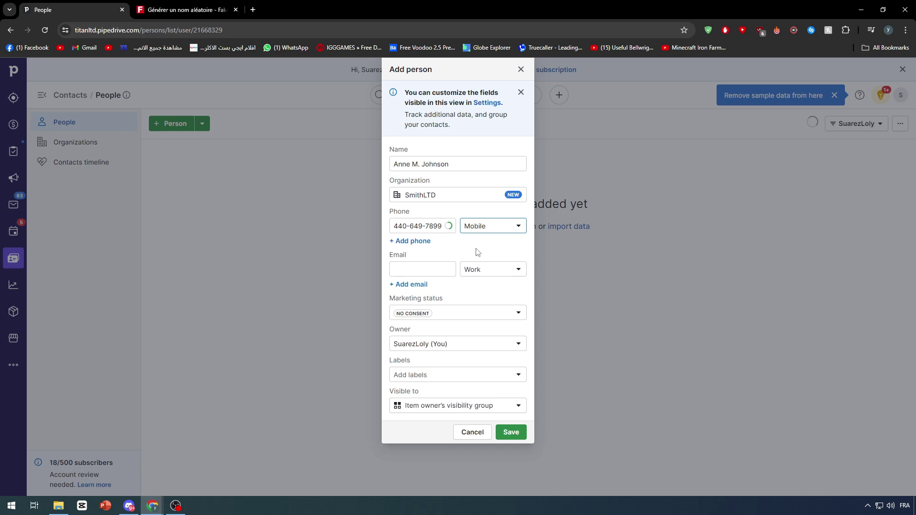
Add the generated email, set Marketing status to Unsubscribed, and save the person.
{"action": "left_click", "coordinate": [186, 9]}
{"action": "scroll", "coordinate": [583, 323], "scroll_direction": "down", "scroll_amount": 4}
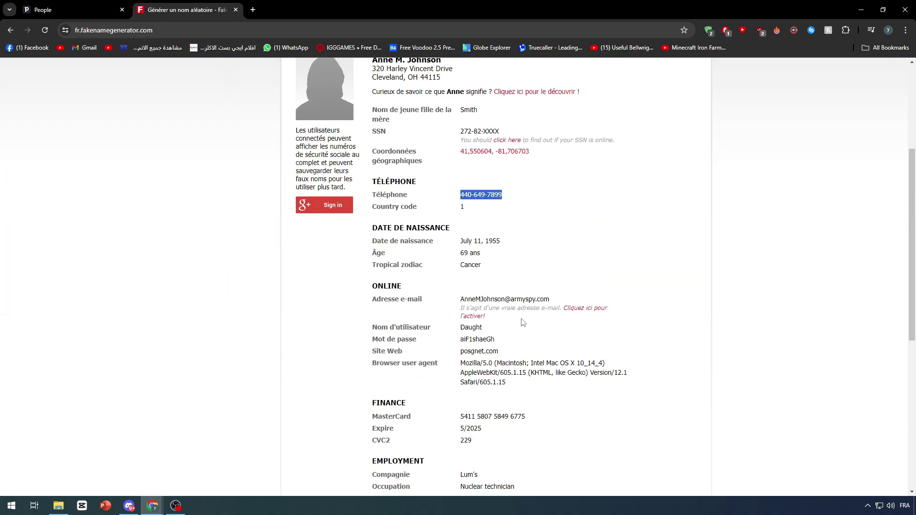
{"action": "triple_click", "coordinate": [499, 300]}
{"action": "left_click", "coordinate": [76, 9]}
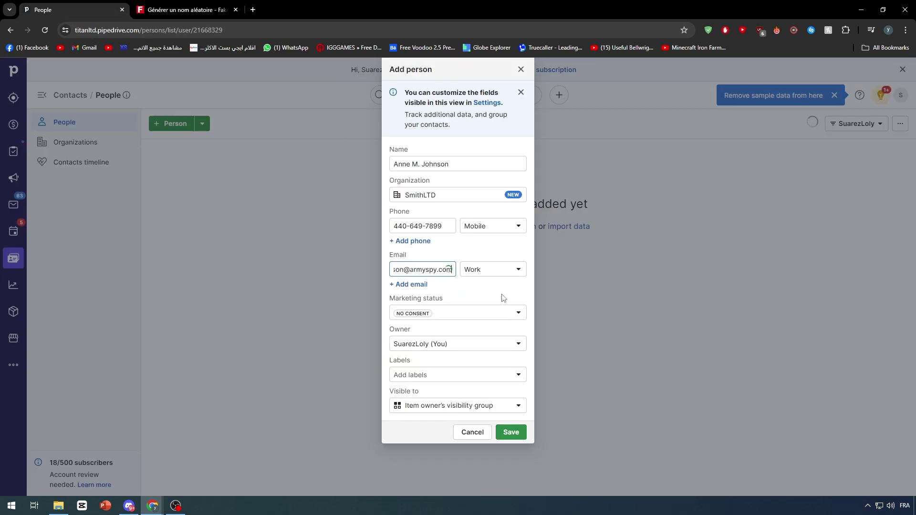
{"action": "left_click", "coordinate": [465, 292]}
{"action": "left_click", "coordinate": [484, 315]}
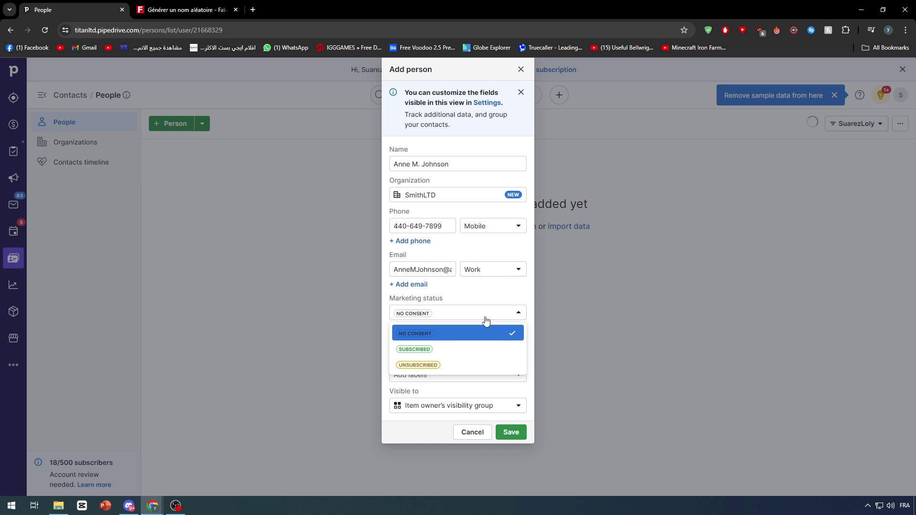
{"action": "left_click", "coordinate": [481, 366]}
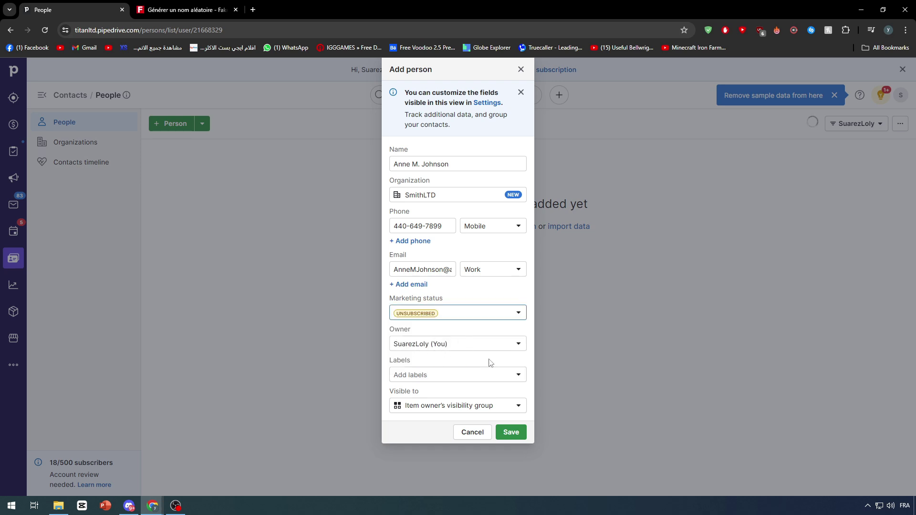
{"action": "left_click", "coordinate": [511, 432]}
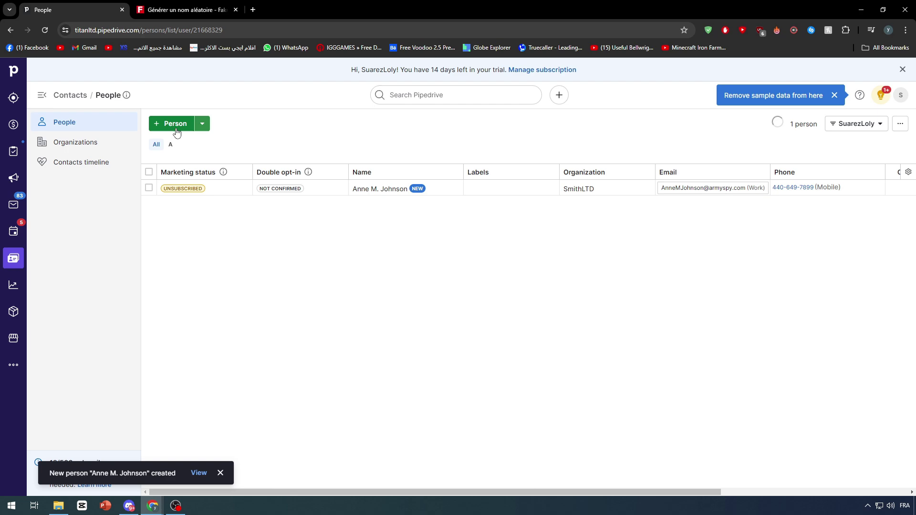
Use a newly generated identity and set the organization to Rowell.INC.
{"action": "key", "text": "ctrl+Tab"}
{"action": "scroll", "coordinate": [239, 167], "scroll_direction": "up", "scroll_amount": 4}
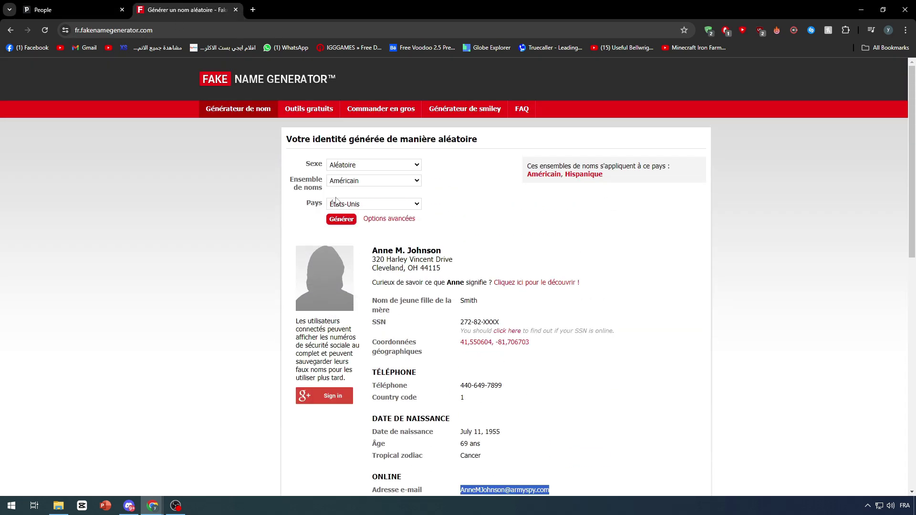
{"action": "left_click", "coordinate": [72, 9]}
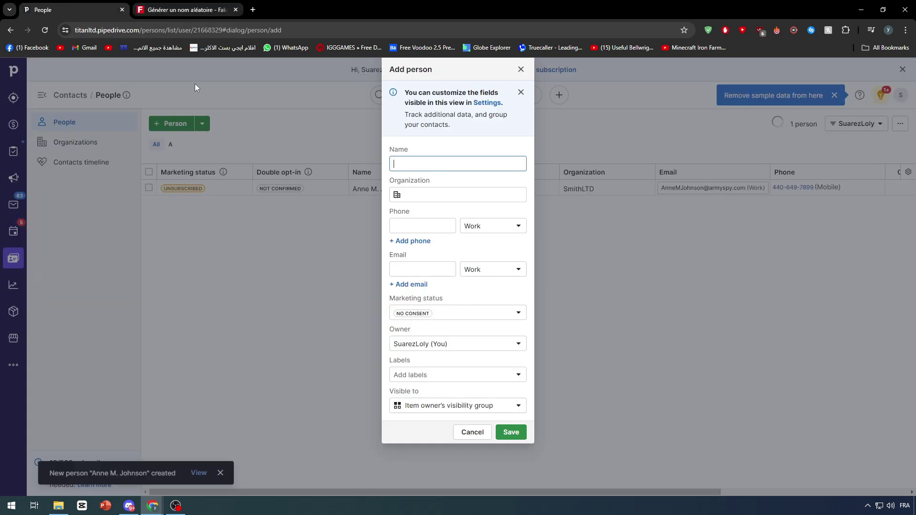
{"action": "left_click", "coordinate": [210, 5]}
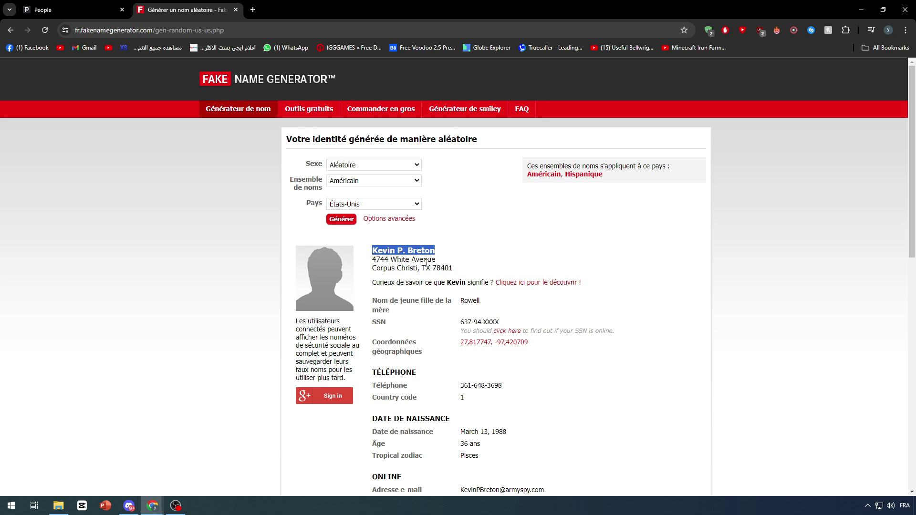
{"action": "double_click", "coordinate": [469, 300]}
{"action": "key", "text": "ctrl+Tab"}
{"action": "left_click", "coordinate": [395, 200]}
{"action": "type", "text": "Rowell"}
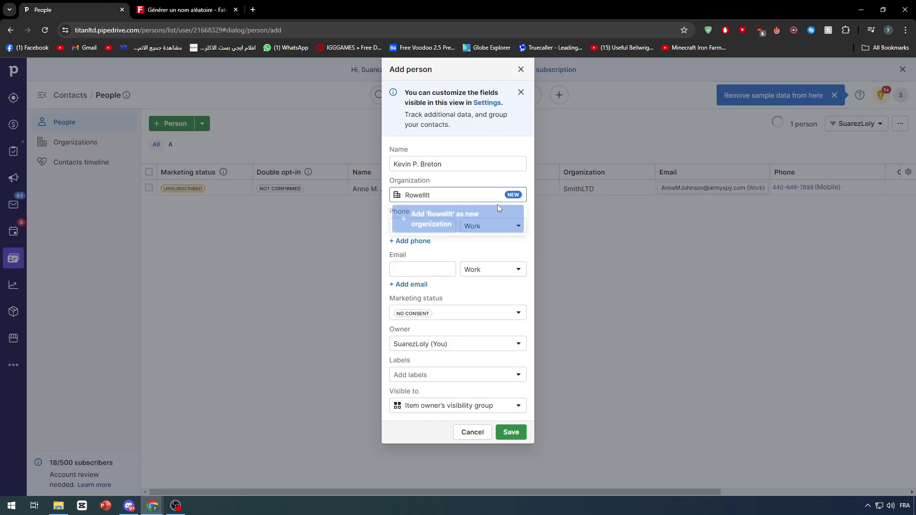
{"action": "type", "text": ".INC"}
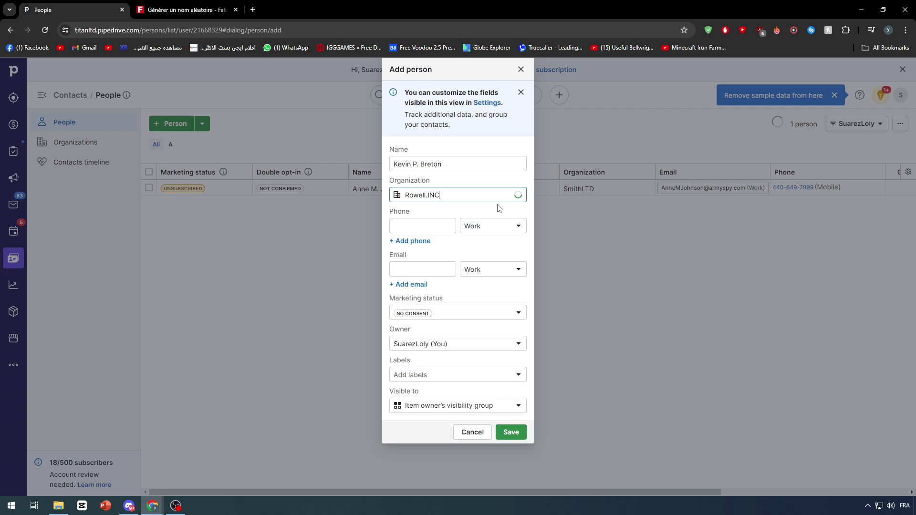
Paste the generated phone number into the work phone field.
{"action": "key", "text": "ctrl+Tab"}
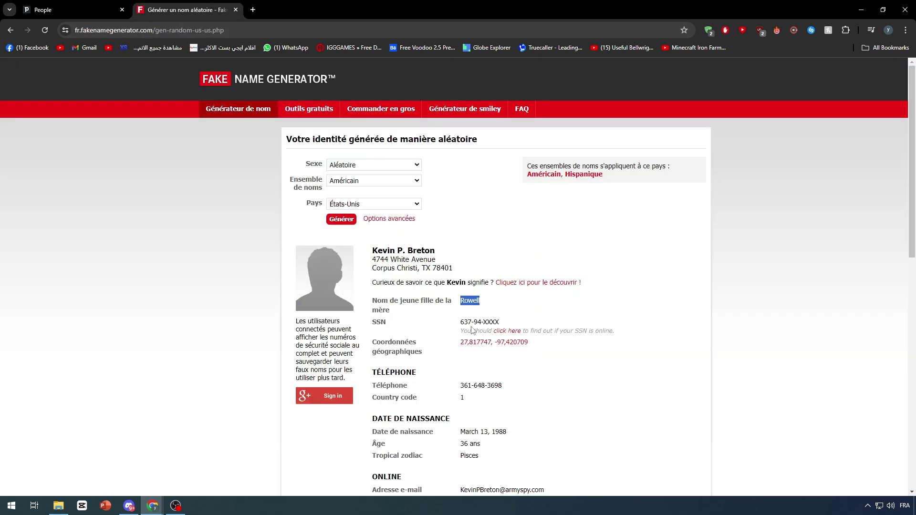
{"action": "left_click", "coordinate": [79, 7]}
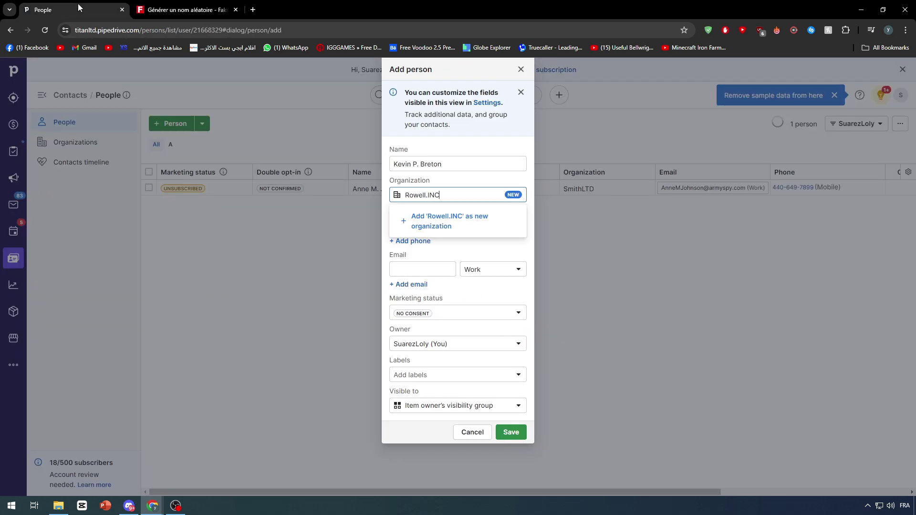
{"action": "left_click", "coordinate": [411, 276]}
{"action": "key", "text": "ctrl+v"}
{"action": "left_click", "coordinate": [420, 225]}
{"action": "key", "text": "ctrl+v"}
{"action": "left_click", "coordinate": [215, 10]}
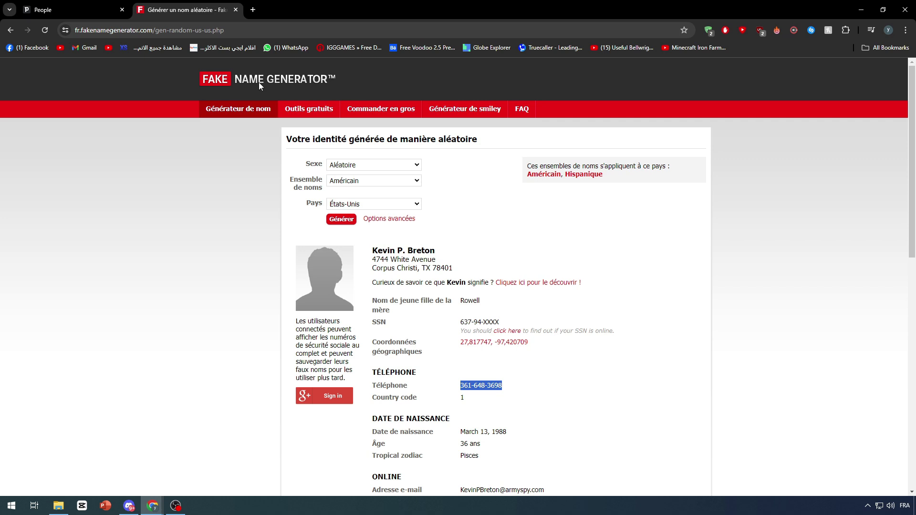
Replace the email with the generated address, set status to SUBSCRIBED, and save.
{"action": "scroll", "coordinate": [482, 420], "scroll_direction": "down", "scroll_amount": 2}
{"action": "triple_click", "coordinate": [499, 436]}
{"action": "key", "text": "ctrl+c"}
{"action": "left_click", "coordinate": [105, 4]}
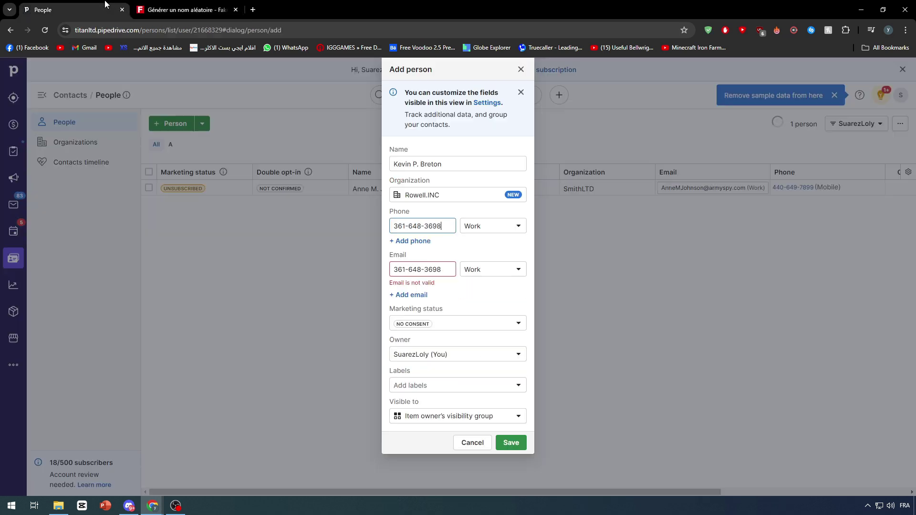
{"action": "triple_click", "coordinate": [434, 269]}
{"action": "key", "text": "ctrl+v"}
{"action": "left_click", "coordinate": [466, 315]}
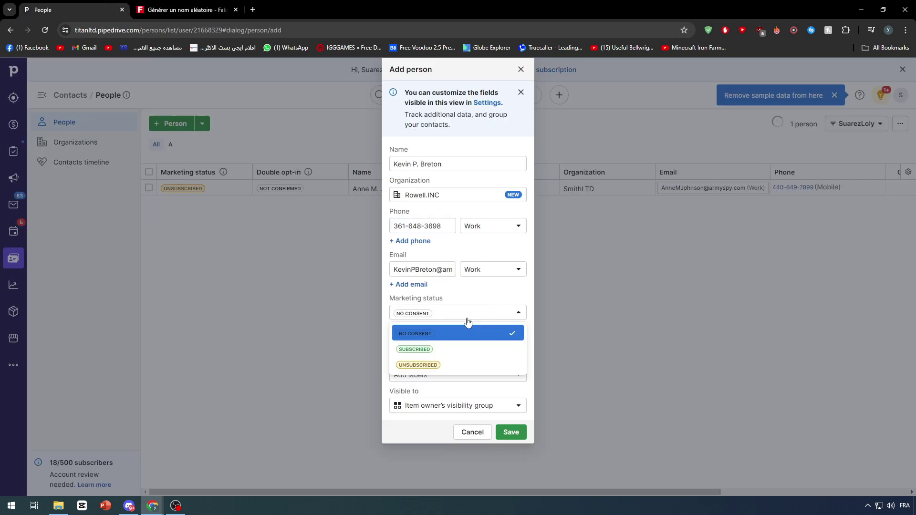
{"action": "left_click", "coordinate": [449, 350]}
{"action": "left_click", "coordinate": [511, 433]}
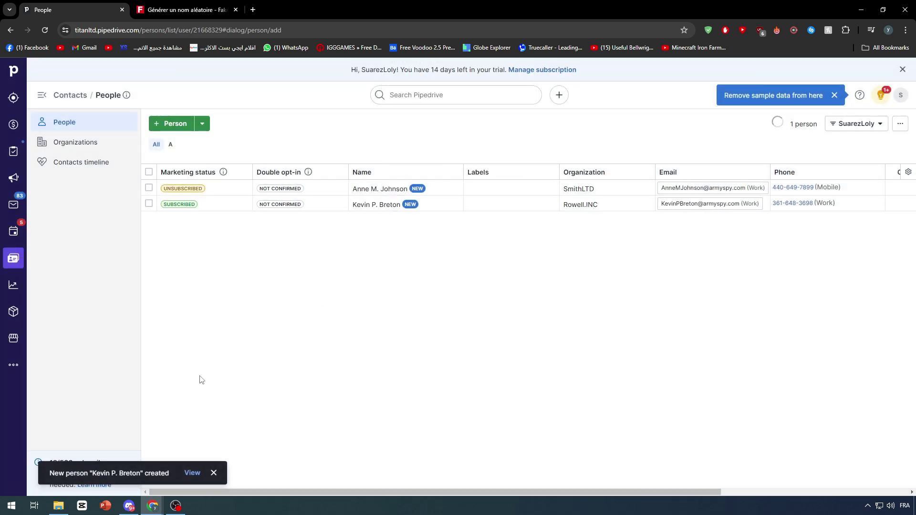
Start a third person from a freshly generated identity with organization Austin.LLT.
{"action": "left_click", "coordinate": [196, 123]}
{"action": "left_click", "coordinate": [186, 10]}
{"action": "left_click", "coordinate": [341, 172]}
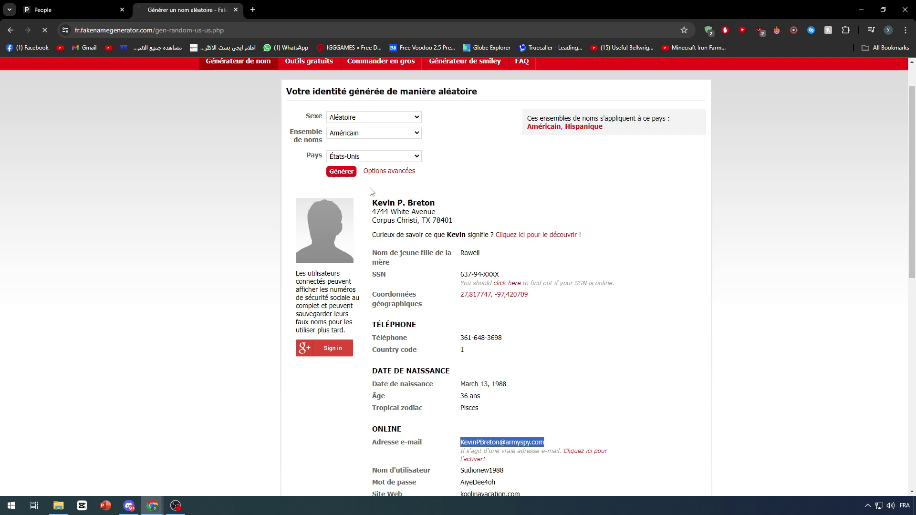
{"action": "double_click", "coordinate": [417, 251]}
{"action": "left_click", "coordinate": [77, 9]}
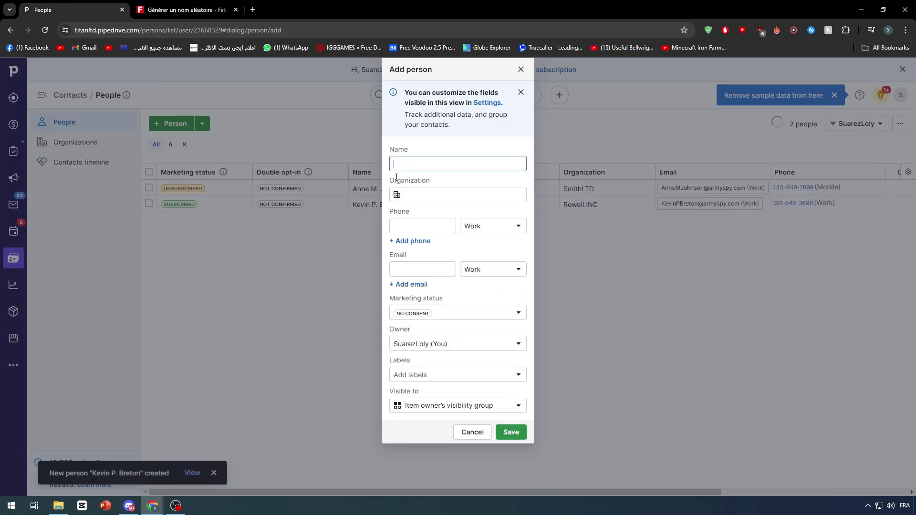
{"action": "left_click", "coordinate": [229, 6]}
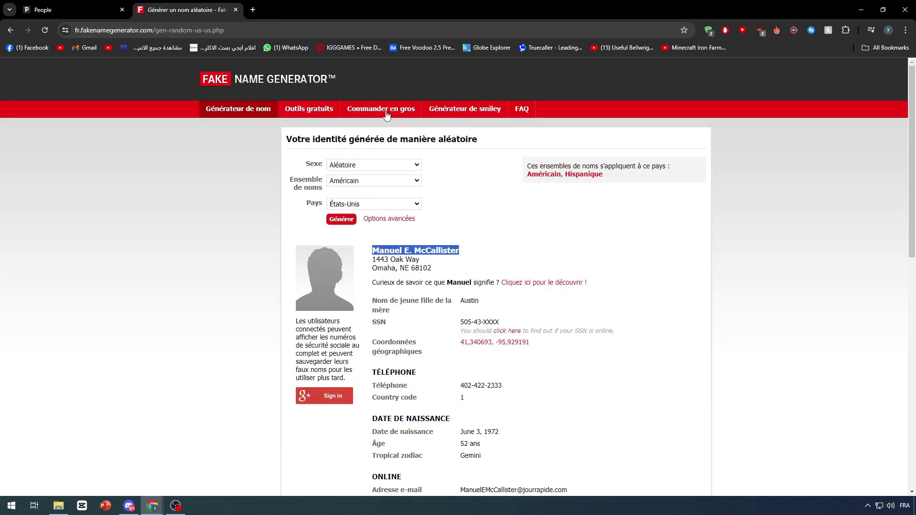
{"action": "double_click", "coordinate": [473, 302]}
{"action": "key", "text": "ctrl+c"}
{"action": "left_click", "coordinate": [76, 9]}
{"action": "left_click", "coordinate": [438, 193]}
{"action": "key", "text": "ctrl+v"}
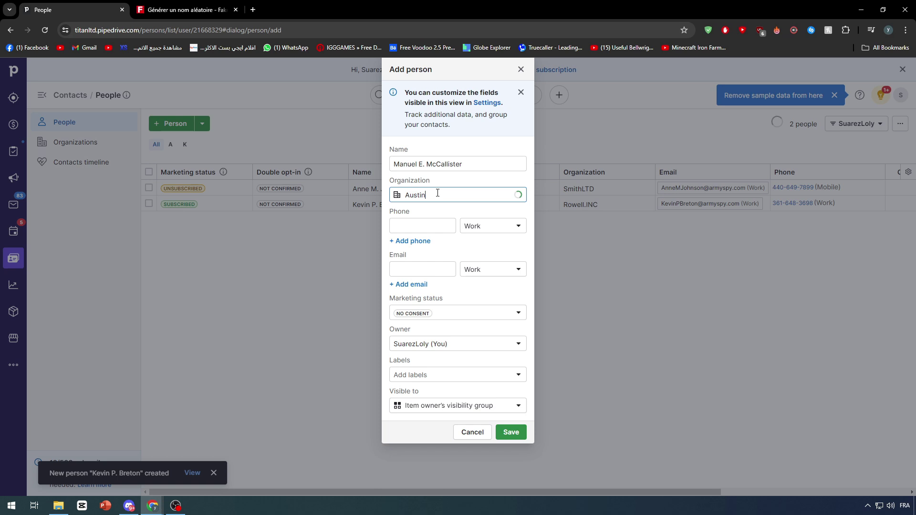
{"action": "type", "text": "."}
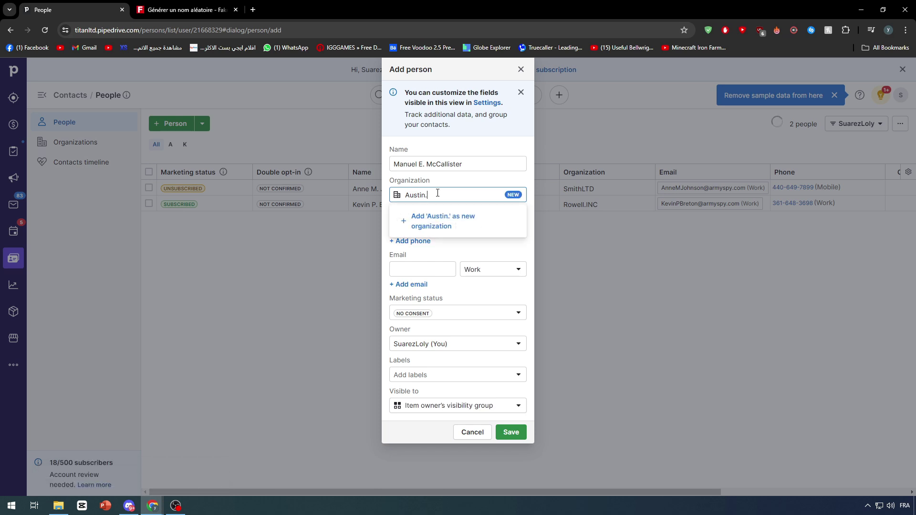
{"action": "type", "text": "LL"}
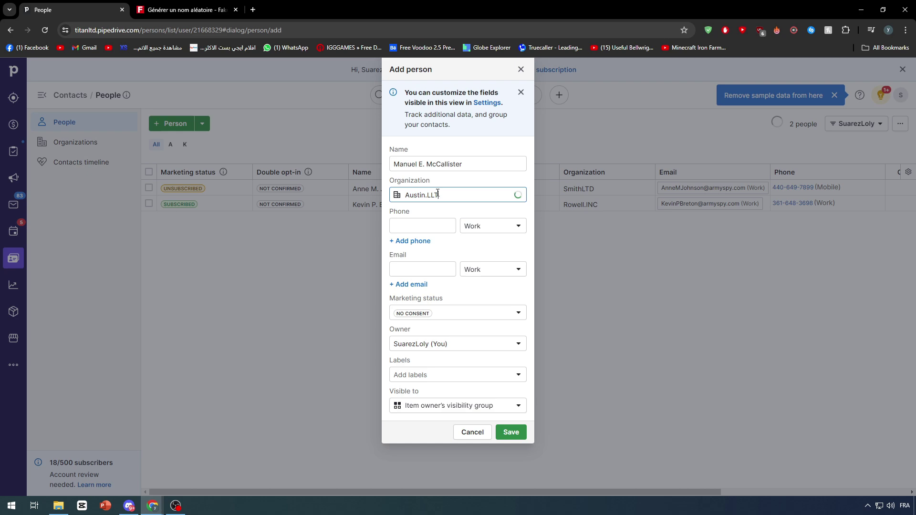
{"action": "type", "text": "T"}
Paste the generated phone number into the phone field.
{"action": "left_click", "coordinate": [177, 8]}
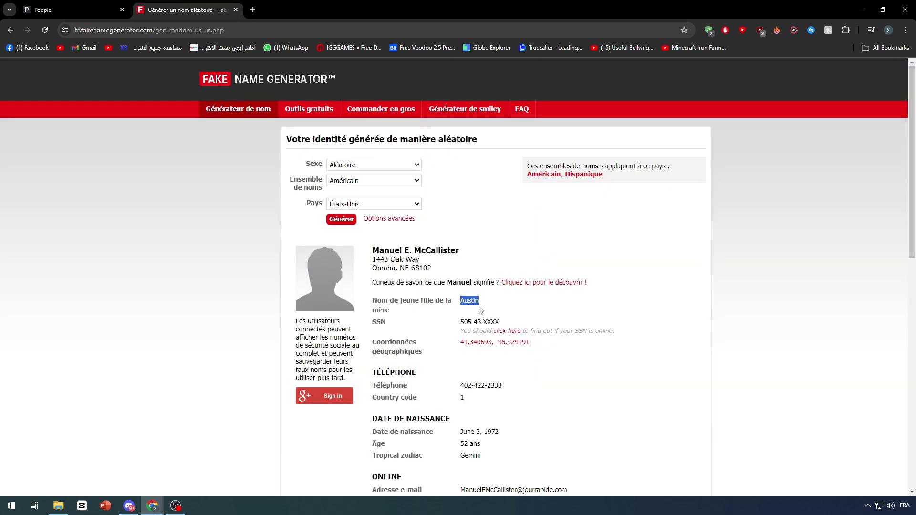
{"action": "left_click_drag", "start_coordinate": [460, 386], "coordinate": [503, 386]}
{"action": "left_click", "coordinate": [102, 7]}
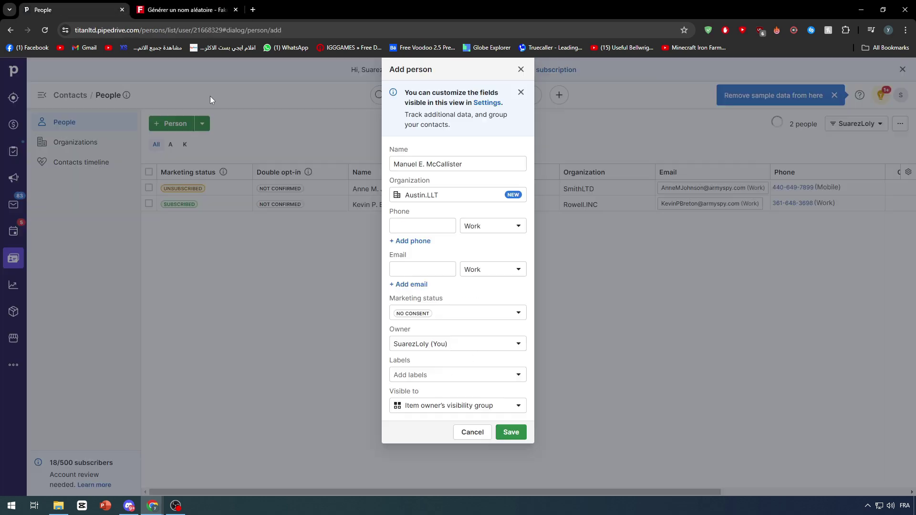
{"action": "left_click", "coordinate": [435, 228]}
{"action": "key", "text": "ctrl+v"}
Paste the generated email, set Marketing status to NO CONSENT, and save.
{"action": "key", "text": "ctrl+Tab"}
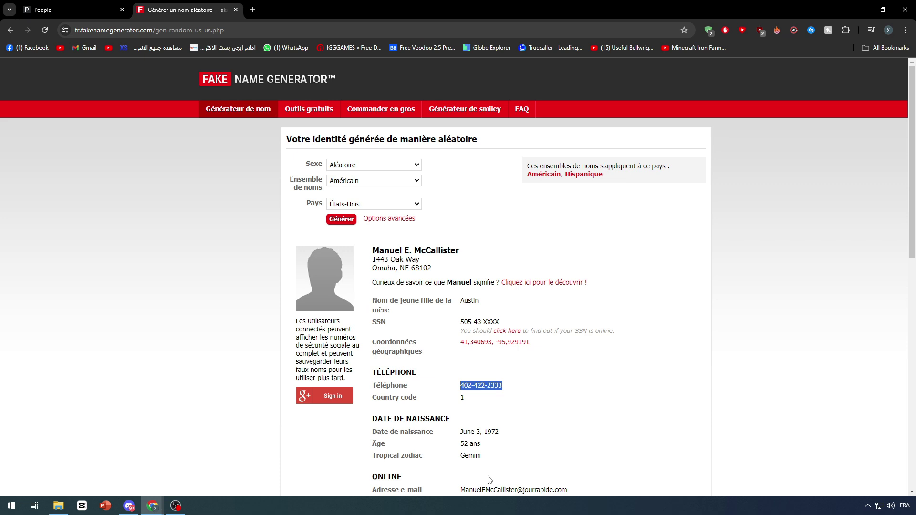
{"action": "left_click_drag", "start_coordinate": [460, 490], "coordinate": [568, 490]}
{"action": "left_click", "coordinate": [95, 10]}
{"action": "left_click", "coordinate": [408, 271]}
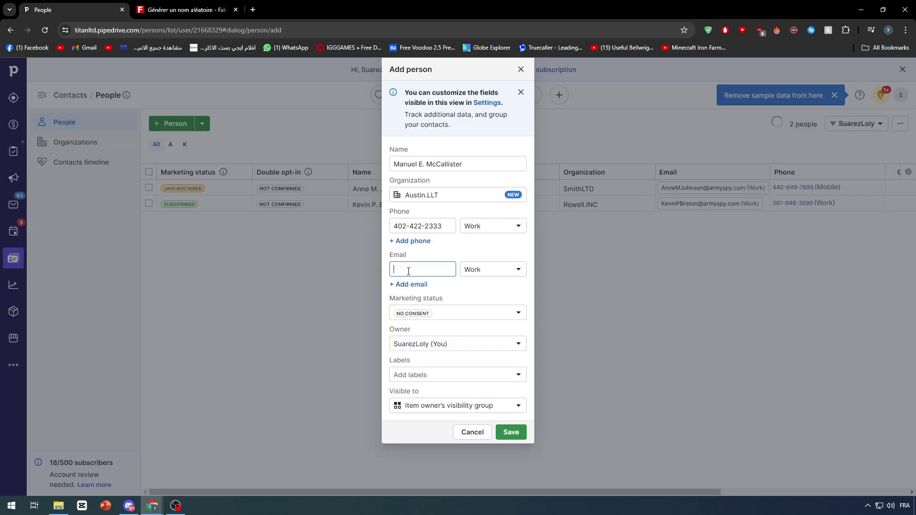
{"action": "key", "text": "ctrl+v"}
{"action": "left_click", "coordinate": [443, 313]}
{"action": "left_click", "coordinate": [435, 350]}
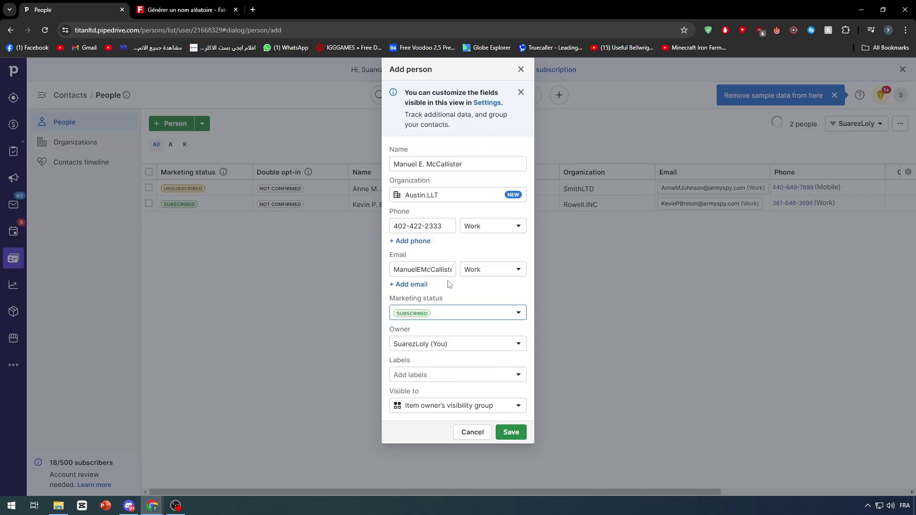
{"action": "left_click", "coordinate": [420, 315]}
{"action": "left_click", "coordinate": [420, 331]}
{"action": "left_click", "coordinate": [512, 432]}
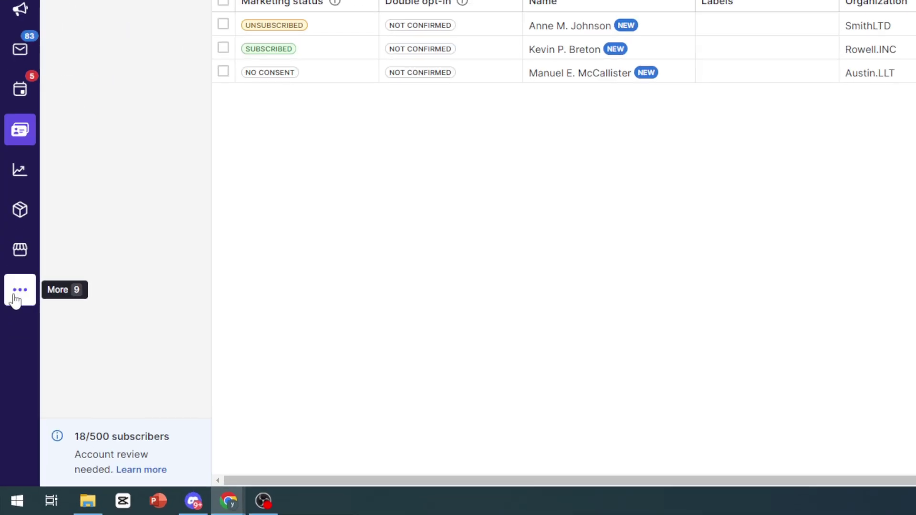
Open the Import data page from the sidebar's More tools menu.
{"action": "left_click", "coordinate": [11, 372]}
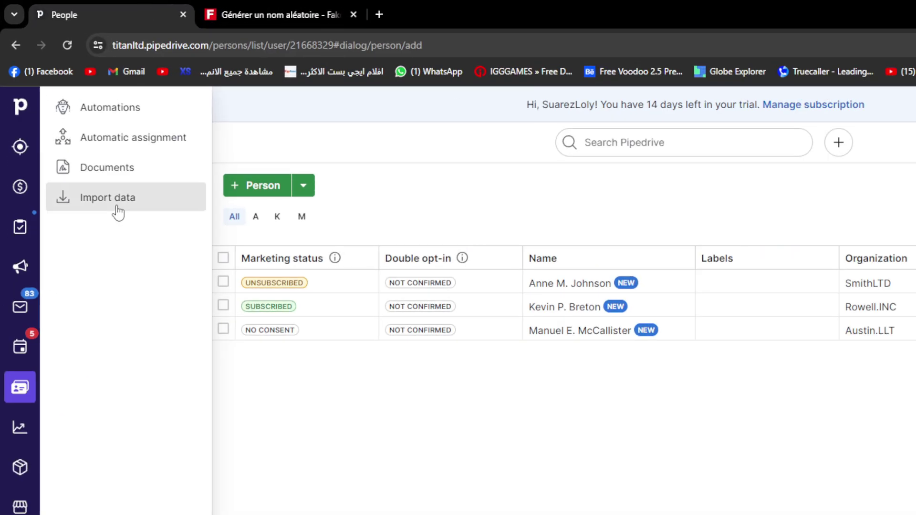
{"action": "left_click", "coordinate": [117, 206]}
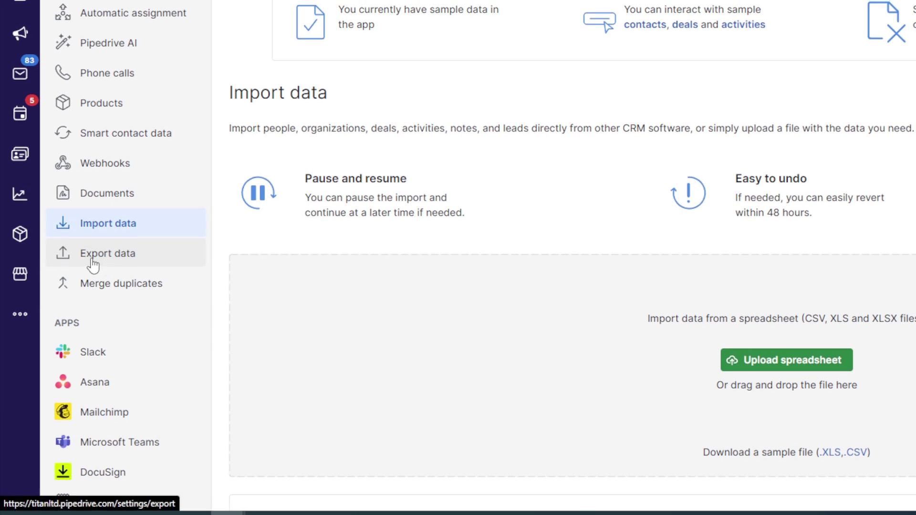
Generate an export of all People in Excel (XLSX) format.
{"action": "left_click", "coordinate": [94, 266]}
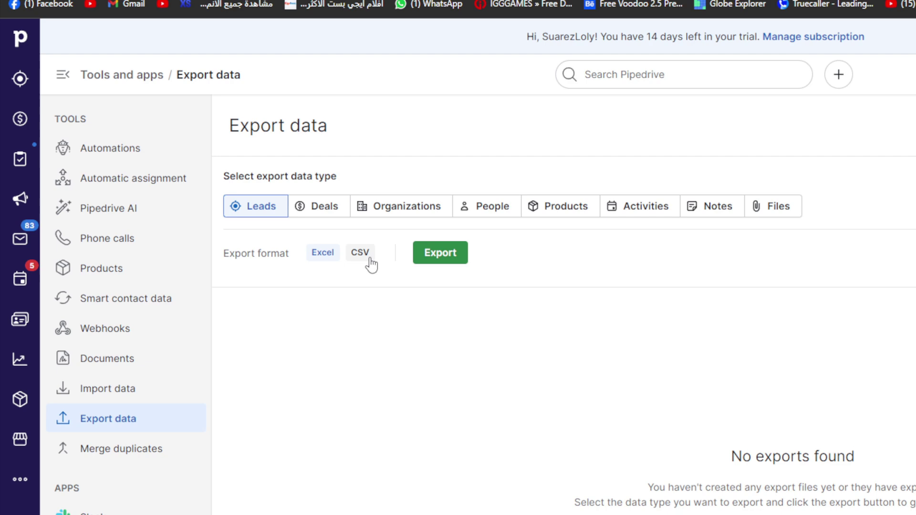
{"action": "left_click", "coordinate": [371, 263]}
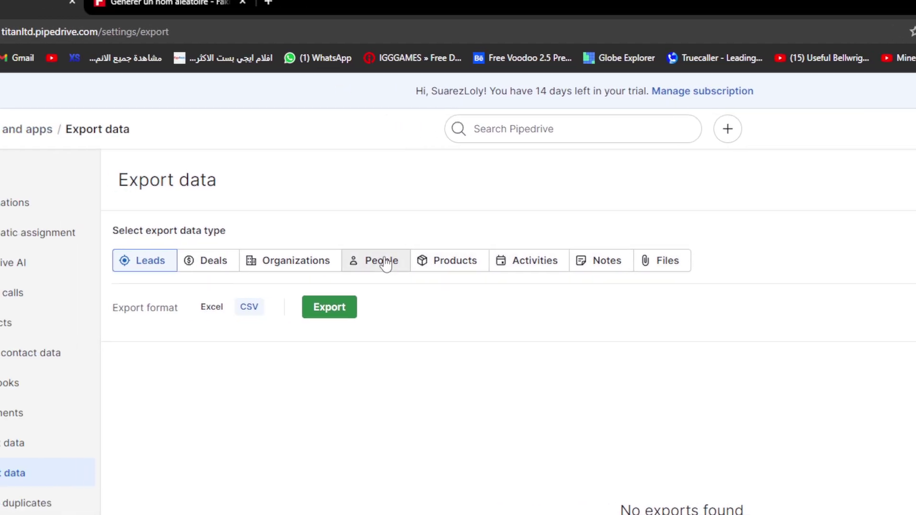
{"action": "left_click", "coordinate": [210, 259]}
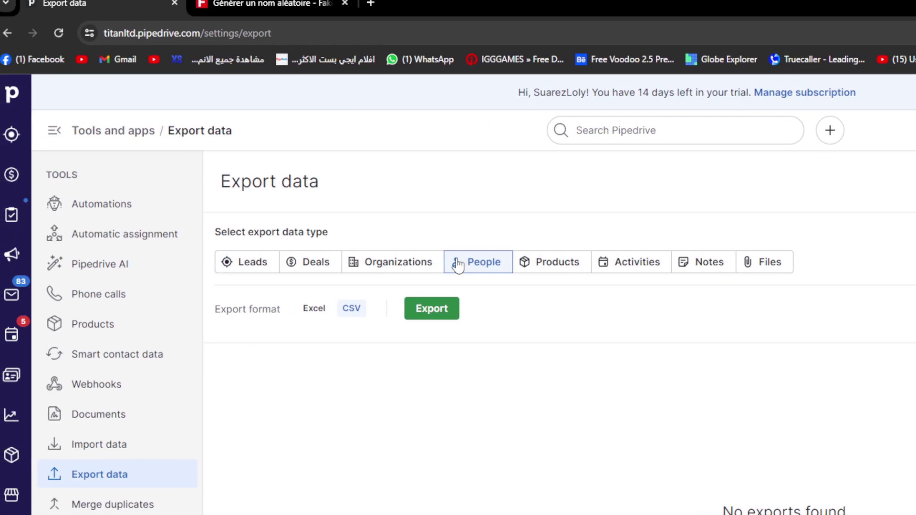
{"action": "left_click", "coordinate": [314, 309]}
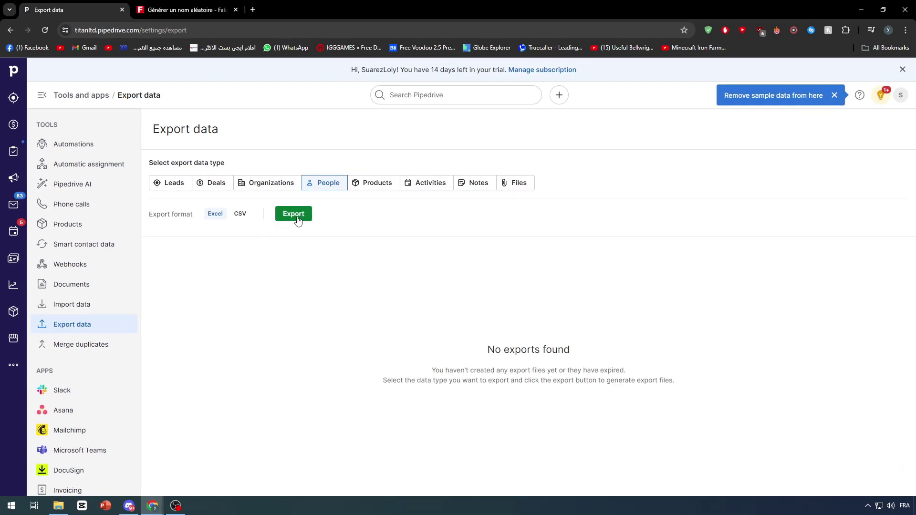
{"action": "left_click", "coordinate": [445, 246]}
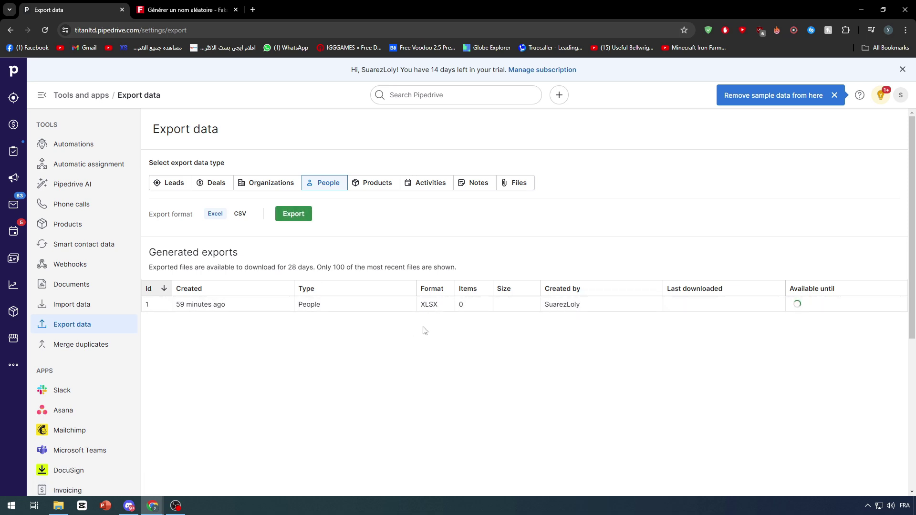
Switch the export to Organizations, keeping the entire organization list selected.
{"action": "left_click", "coordinate": [261, 184]}
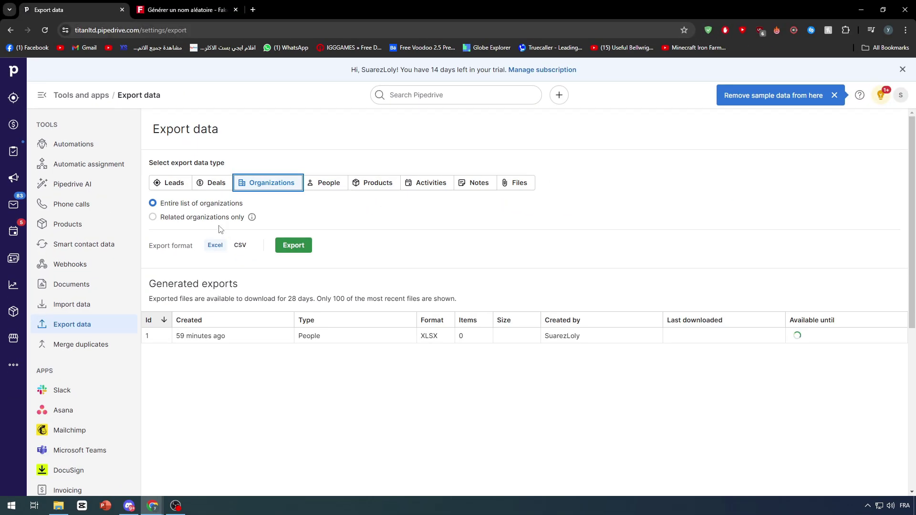
{"action": "left_click", "coordinate": [216, 219]}
{"action": "left_click", "coordinate": [197, 204]}
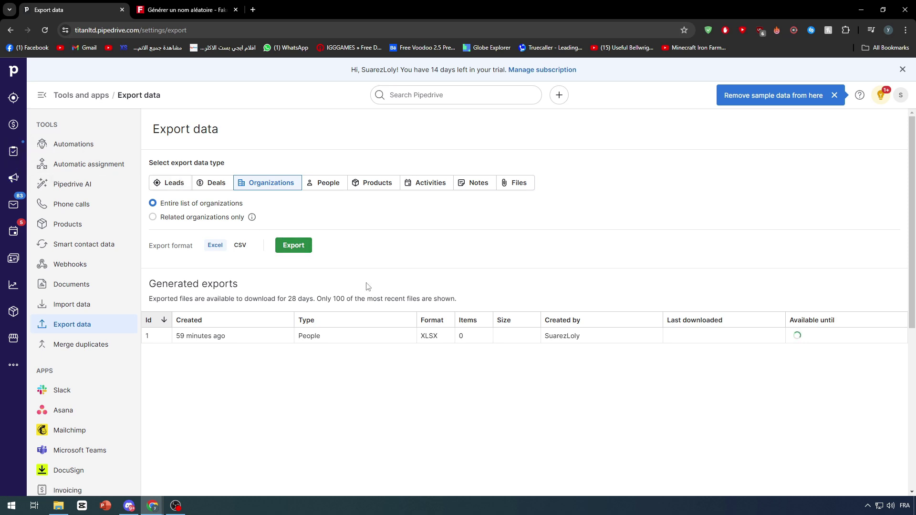
Generate the Organizations export and refresh until both XLSX exports (14 organizations, 3 people) are ready.
{"action": "left_click", "coordinate": [308, 249]}
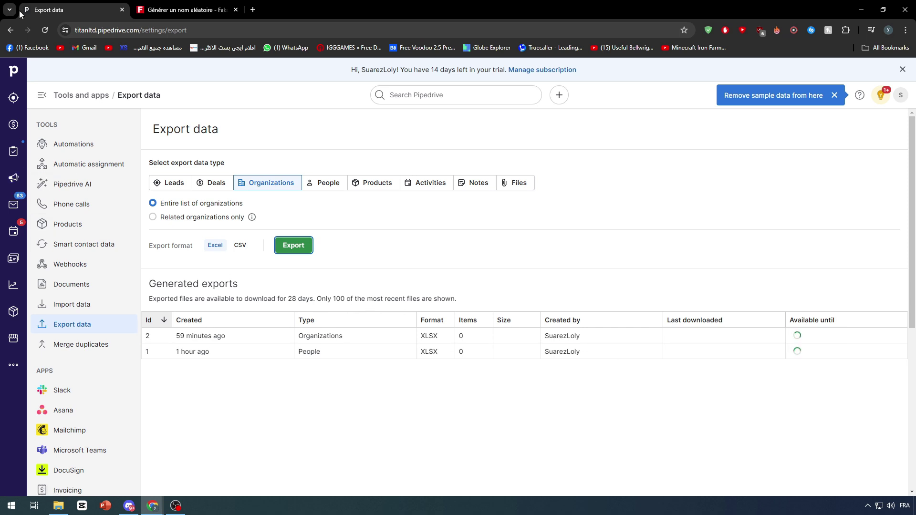
{"action": "left_click", "coordinate": [45, 30]}
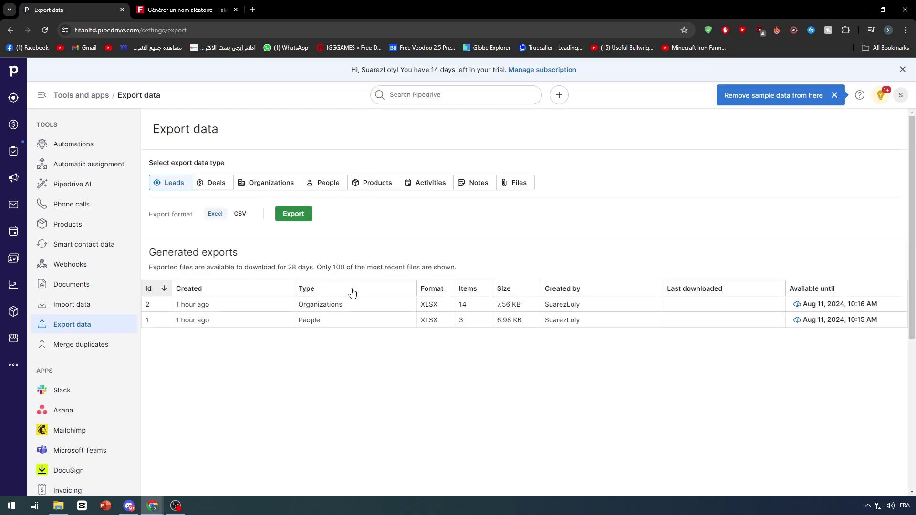
Download the Organizations XLSX export and open the downloaded file in Excel.
{"action": "left_click", "coordinate": [810, 309]}
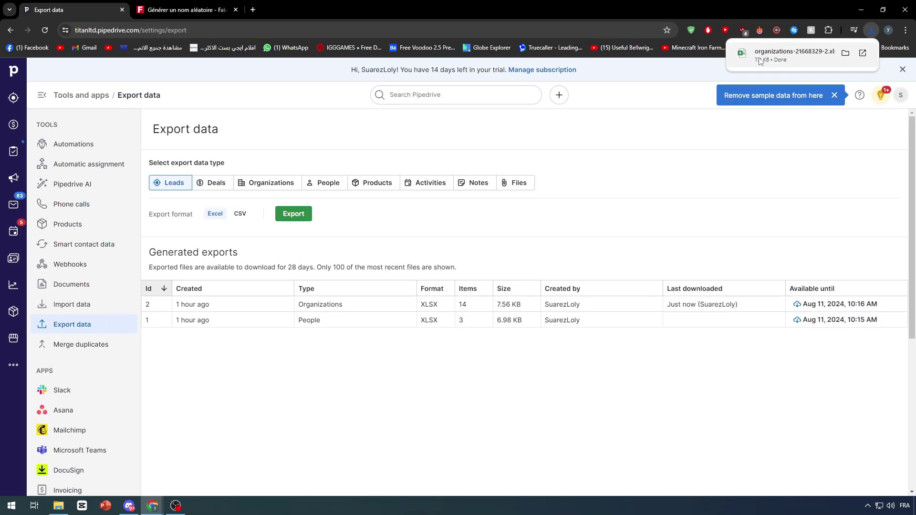
{"action": "left_click", "coordinate": [760, 61]}
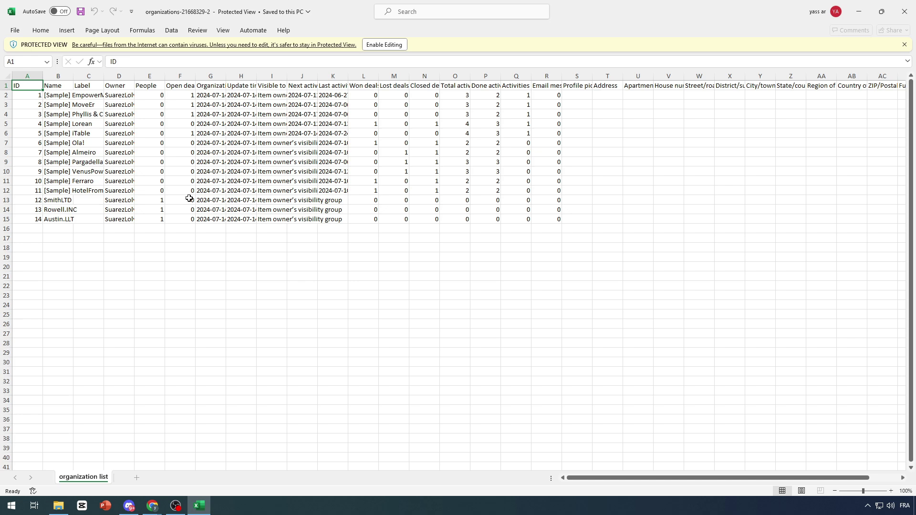
Enable editing on the organizations workbook, keeping the existing table data.
{"action": "left_click", "coordinate": [72, 86]}
{"action": "left_click_drag", "start_coordinate": [38, 86], "coordinate": [625, 232]}
{"action": "left_click", "coordinate": [388, 45]}
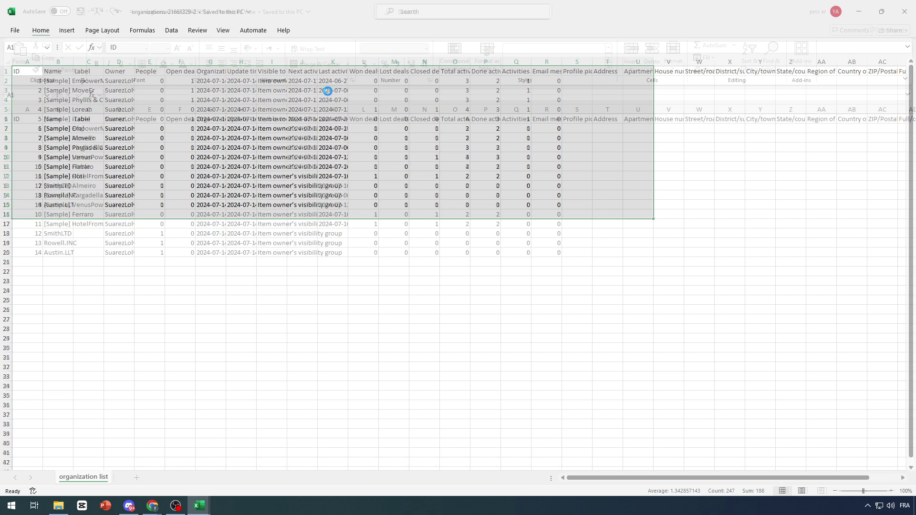
{"action": "left_click_drag", "start_coordinate": [42, 122], "coordinate": [17, 118]}
{"action": "left_click", "coordinate": [538, 240]}
Autofit columns E through K so People, Open deals, timestamps, visibility and activity dates show fully.
{"action": "left_click", "coordinate": [167, 109]}
{"action": "double_click", "coordinate": [166, 109]}
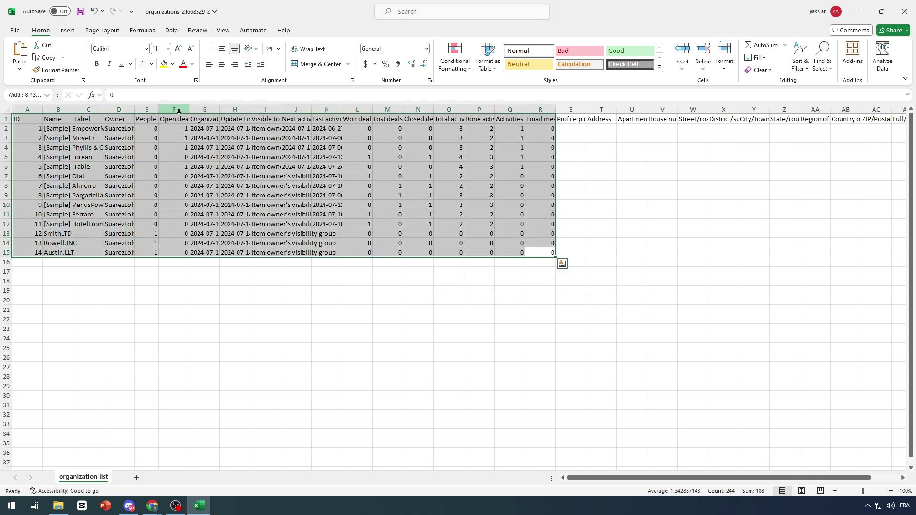
{"action": "double_click", "coordinate": [190, 109]}
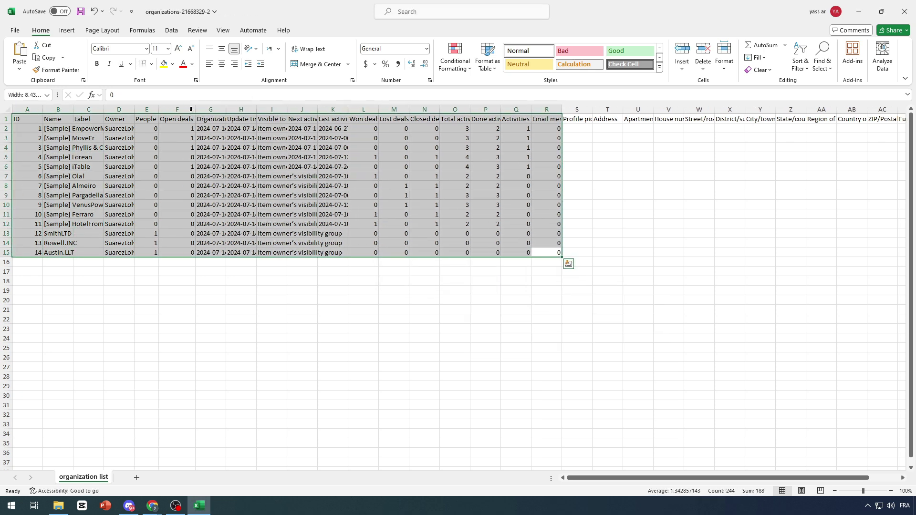
{"action": "double_click", "coordinate": [227, 109]}
{"action": "double_click", "coordinate": [294, 109]}
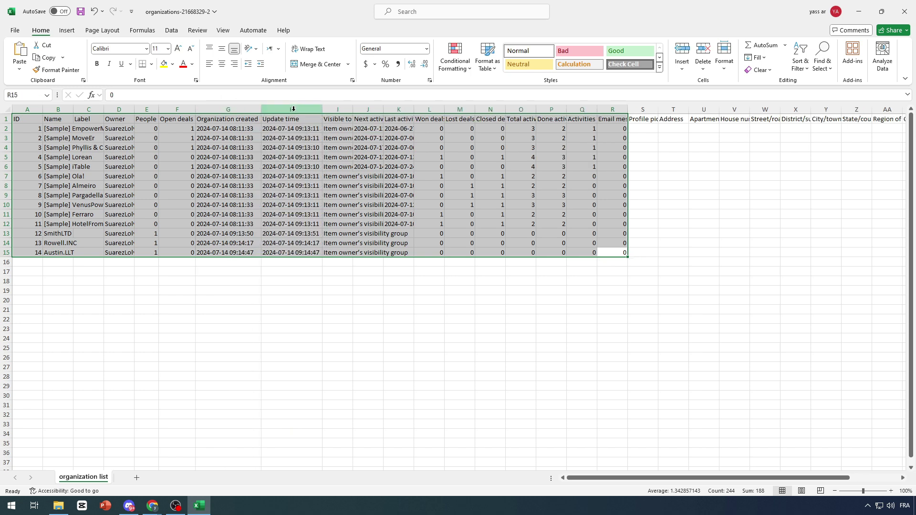
{"action": "double_click", "coordinate": [322, 109]}
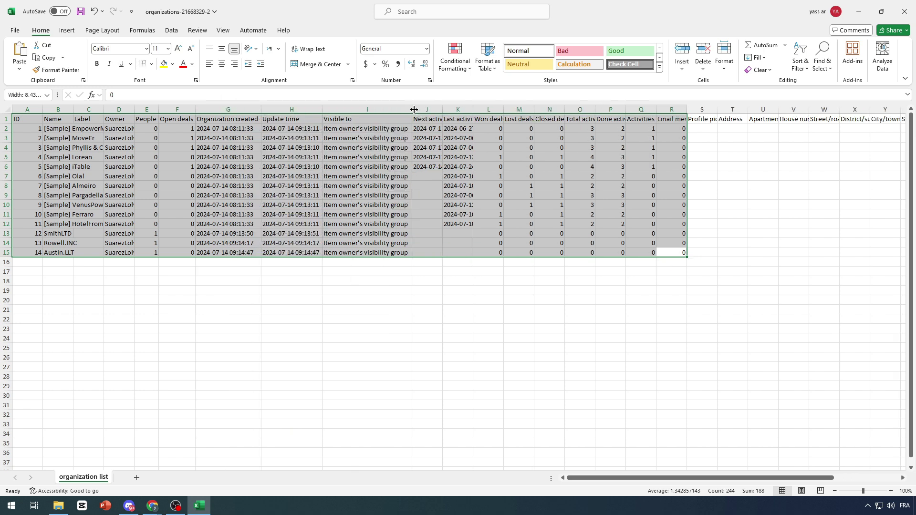
{"action": "double_click", "coordinate": [443, 110]}
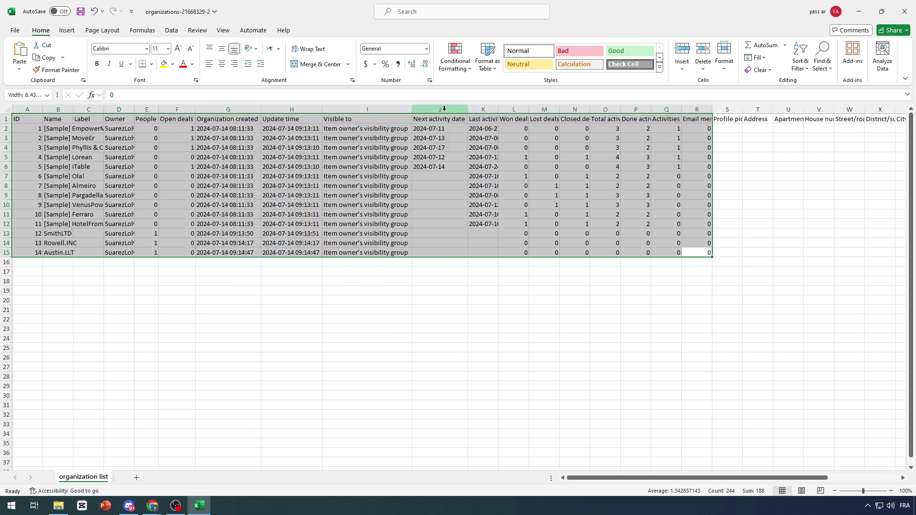
{"action": "double_click", "coordinate": [496, 111]}
{"action": "left_click", "coordinate": [377, 289]}
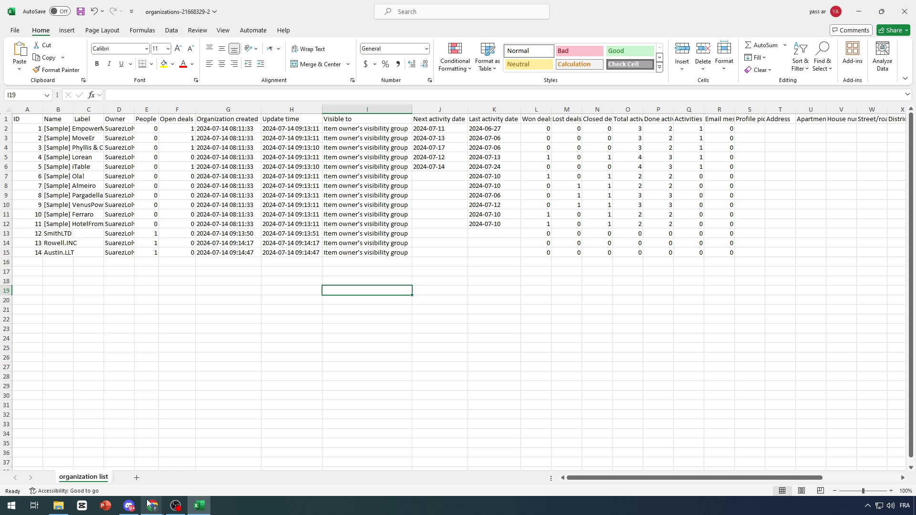
Download the People XLSX export from Pipedrive and open it in Excel.
{"action": "mouse_move", "coordinate": [148, 504]}
{"action": "left_click", "coordinate": [102, 461]}
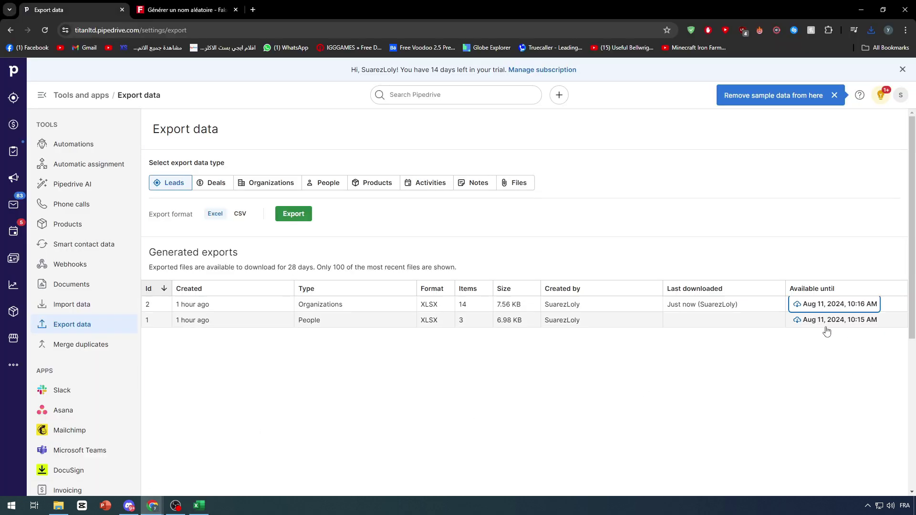
{"action": "left_click", "coordinate": [812, 321]}
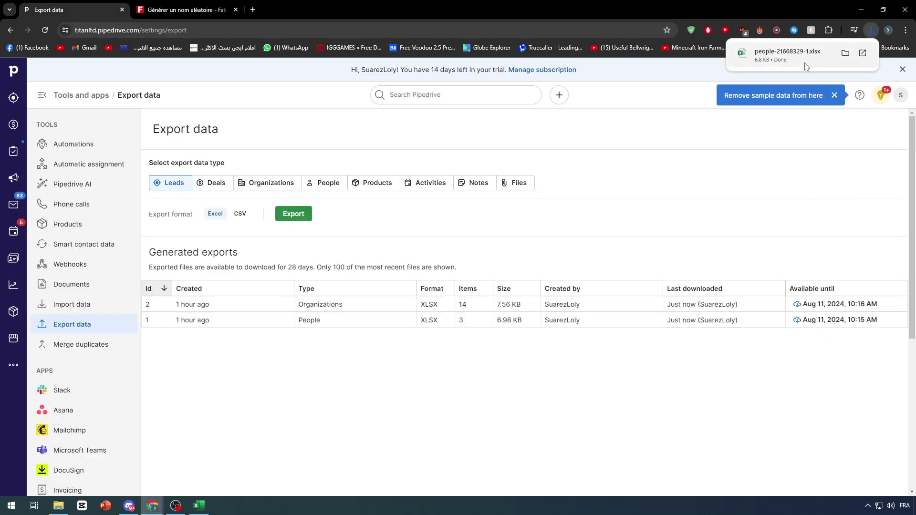
{"action": "key", "text": "alt+Tab"}
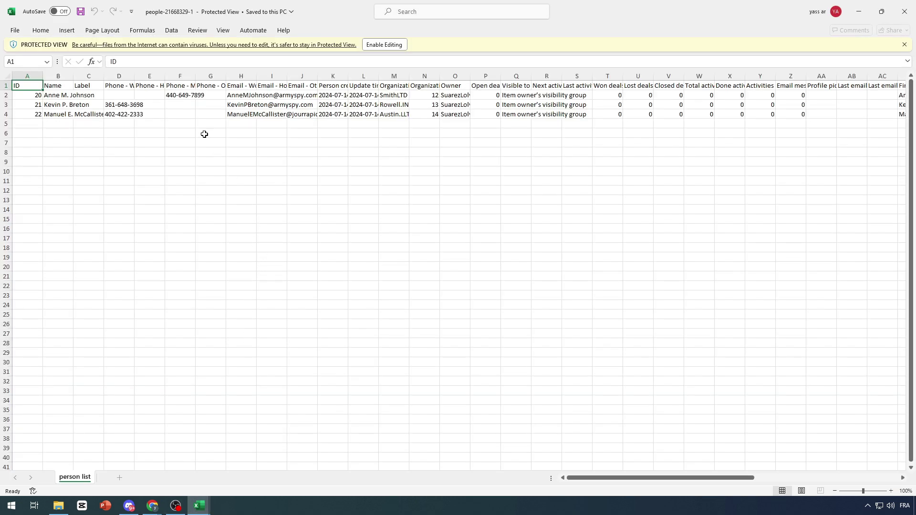
Autofit columns D–H and K–M so phones, work emails, creation/update times and organizations show fully.
{"action": "double_click", "coordinate": [137, 77]}
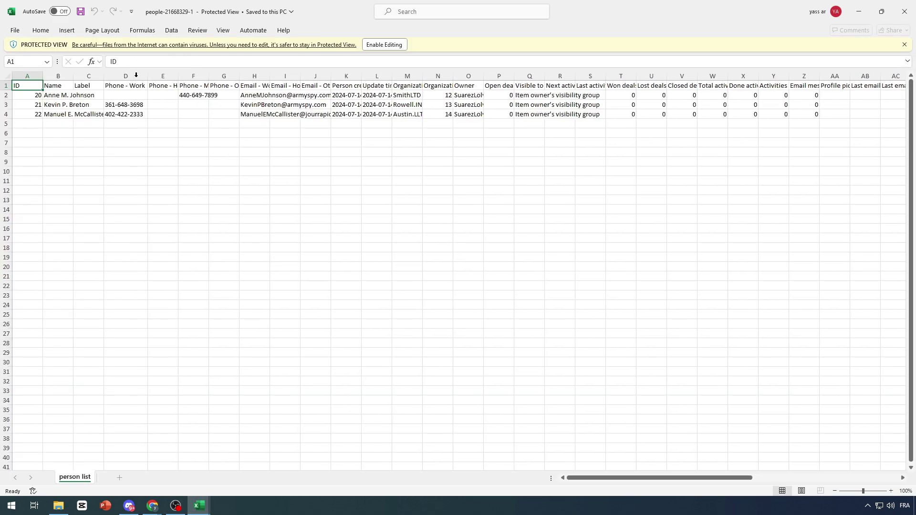
{"action": "double_click", "coordinate": [178, 78]}
{"action": "double_click", "coordinate": [224, 76]}
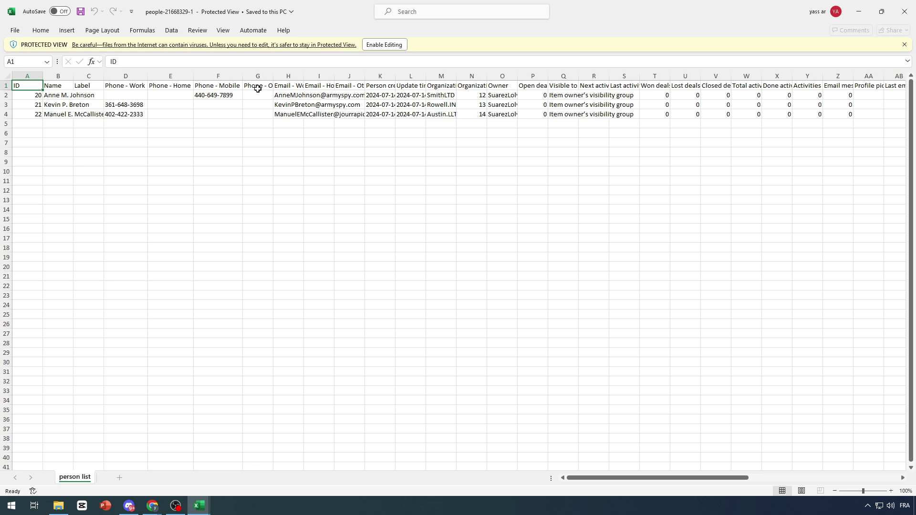
{"action": "double_click", "coordinate": [274, 77]}
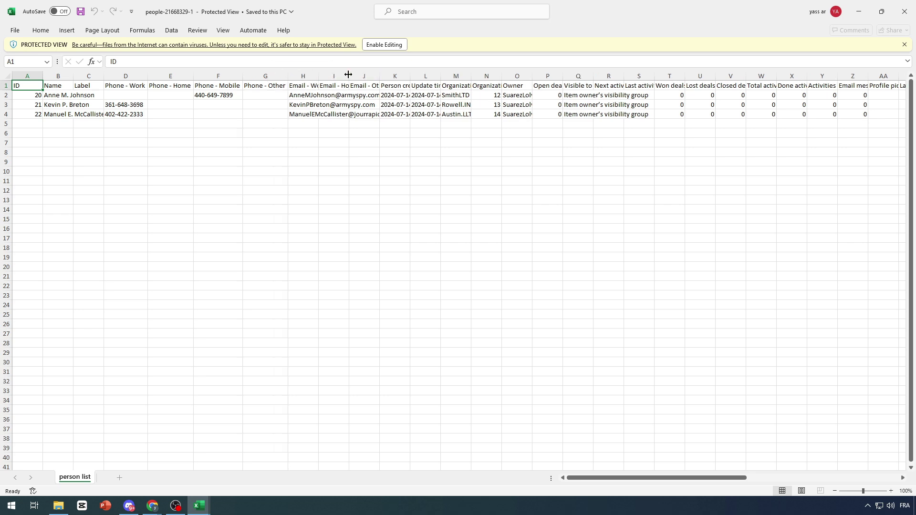
{"action": "double_click", "coordinate": [318, 77]}
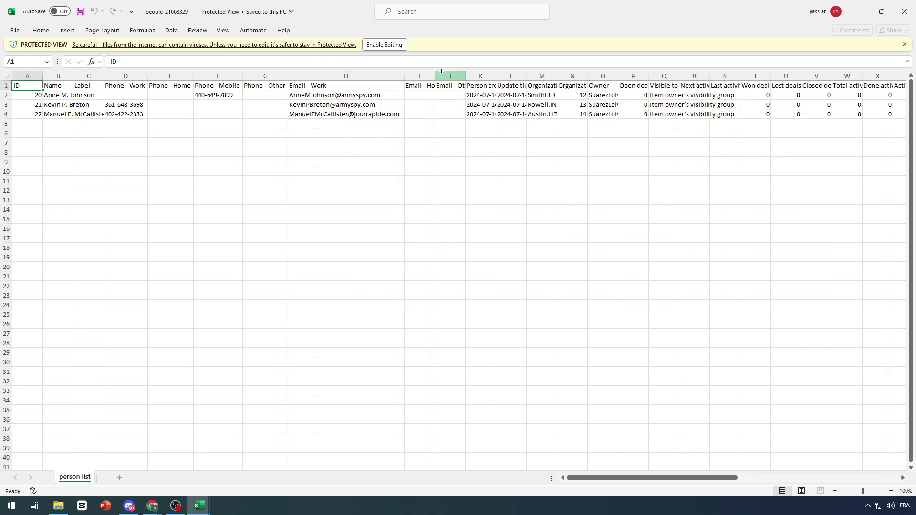
{"action": "double_click", "coordinate": [496, 75]}
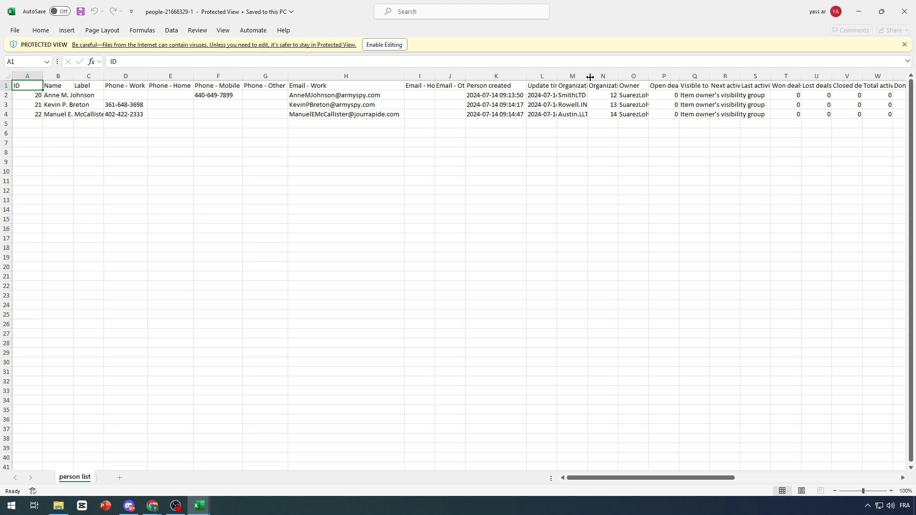
{"action": "double_click", "coordinate": [557, 75]}
{"action": "double_click", "coordinate": [618, 76]}
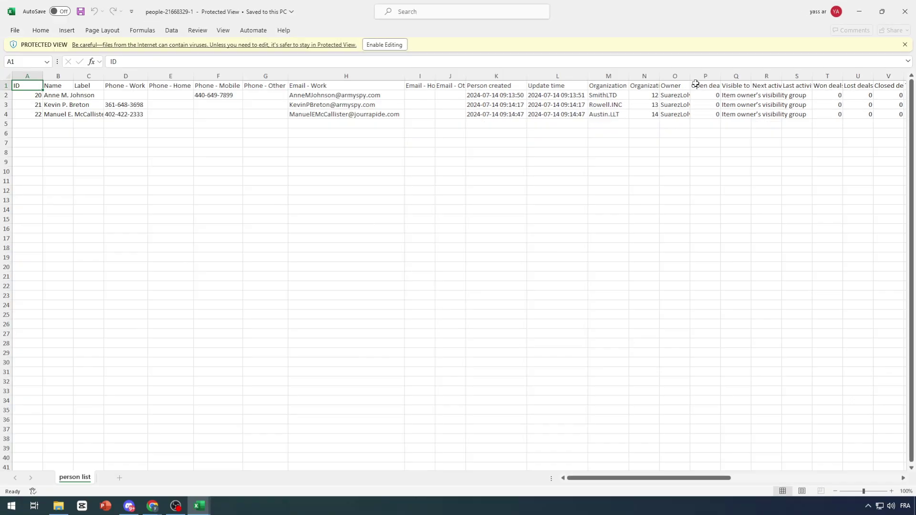
{"action": "left_click", "coordinate": [659, 75]}
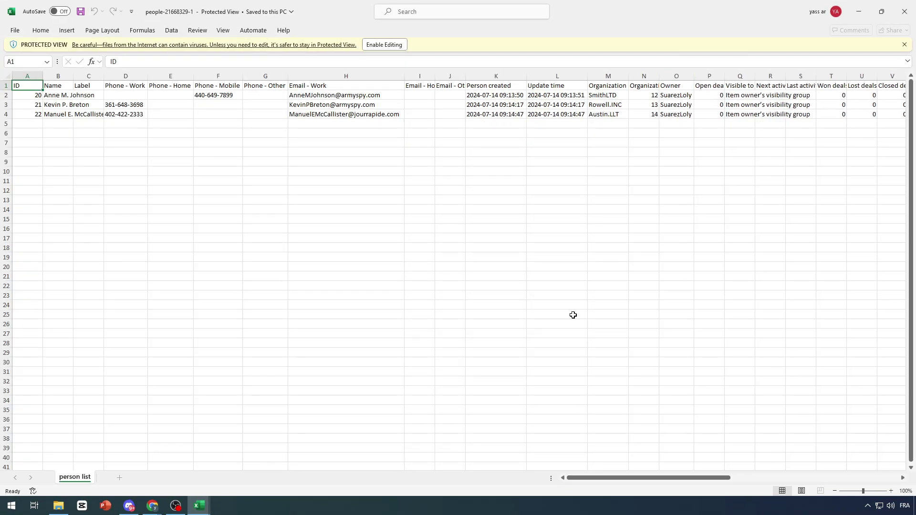
{"action": "mouse_move", "coordinate": [615, 482]}
{"action": "left_mouse_down"}
{"action": "mouse_move", "coordinate": [646, 484]}
{"action": "mouse_move", "coordinate": [611, 484]}
{"action": "left_mouse_up"}
Autofit column B for full contact names, review the three contacts, then close the people workbook.
{"action": "double_click", "coordinate": [74, 76]}
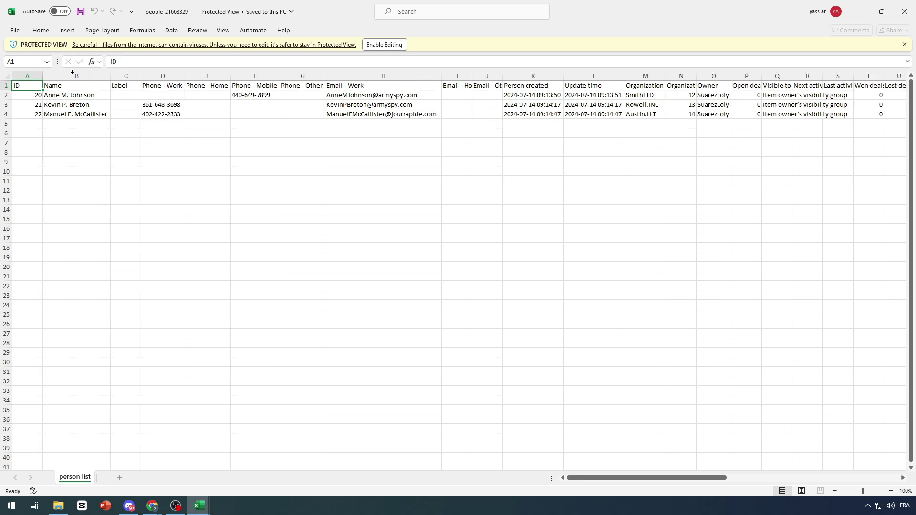
{"action": "left_click", "coordinate": [104, 142]}
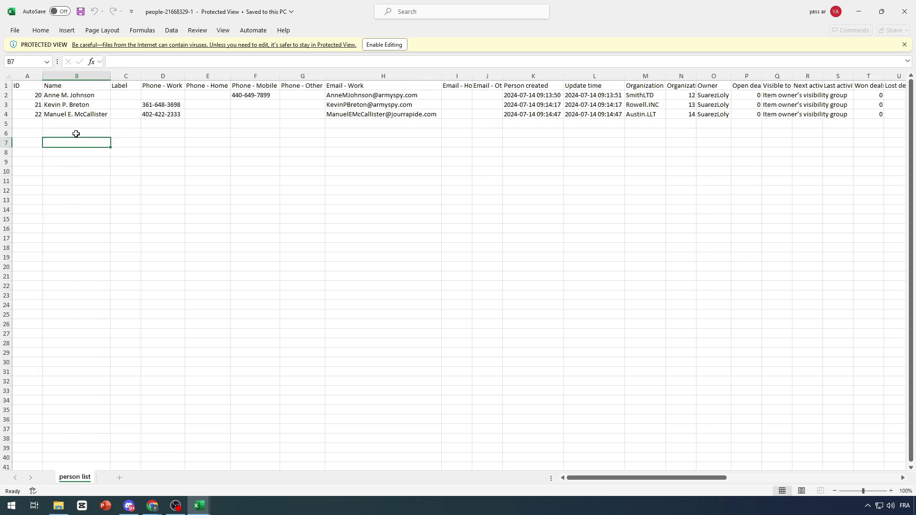
{"action": "left_click_drag", "start_coordinate": [79, 95], "coordinate": [595, 115]}
{"action": "left_click", "coordinate": [596, 115]}
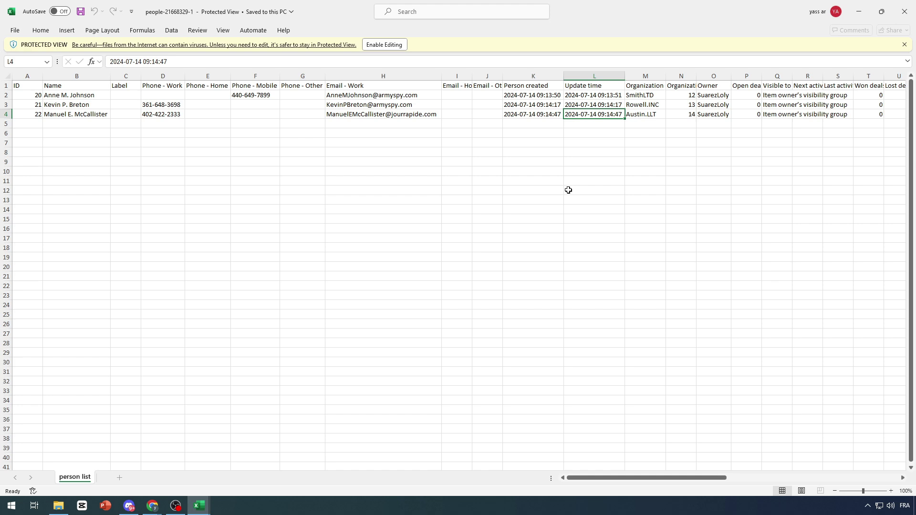
{"action": "left_click", "coordinate": [904, 11]}
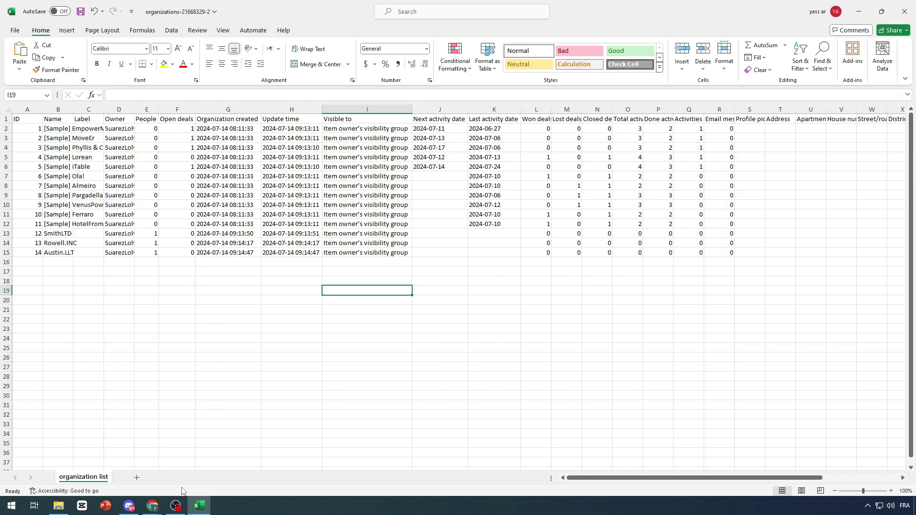
Return to Pipedrive in Chrome and go to Import data from the More menu.
{"action": "left_click", "coordinate": [119, 465]}
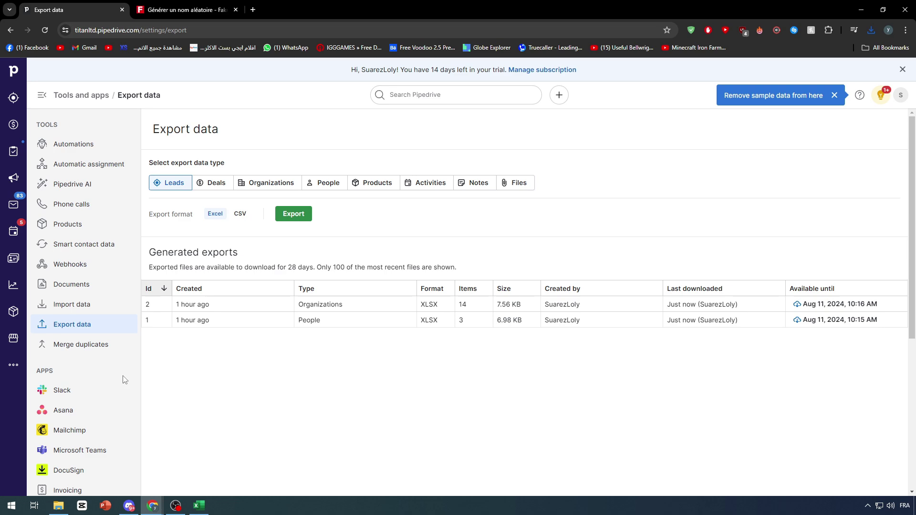
{"action": "left_click", "coordinate": [13, 366]}
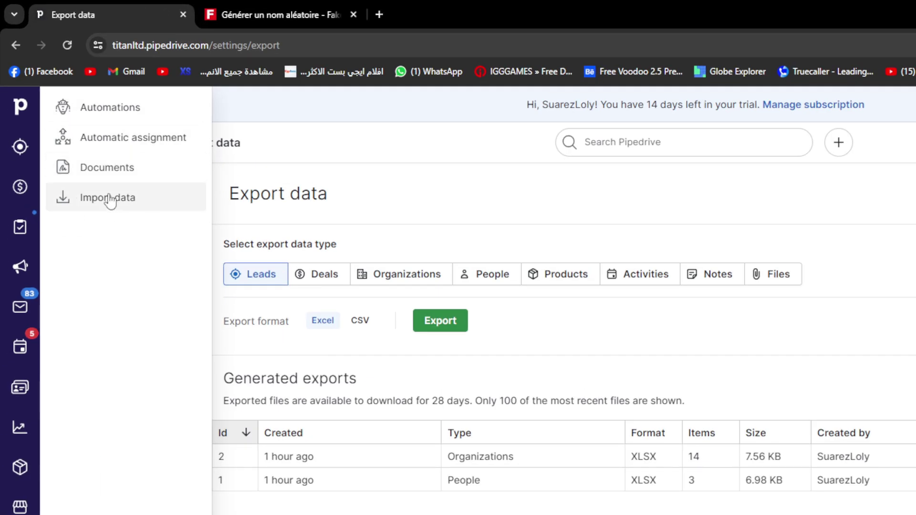
{"action": "left_click", "coordinate": [108, 199]}
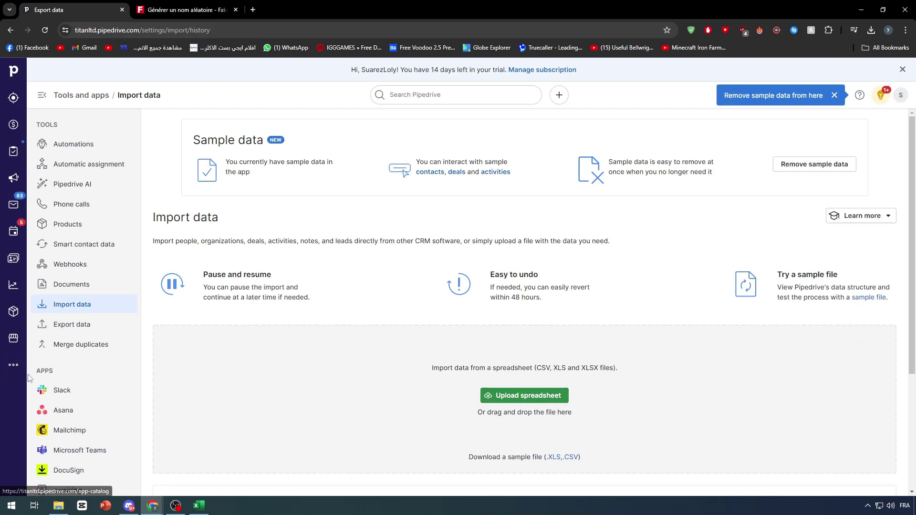
{"action": "left_click", "coordinate": [13, 365]}
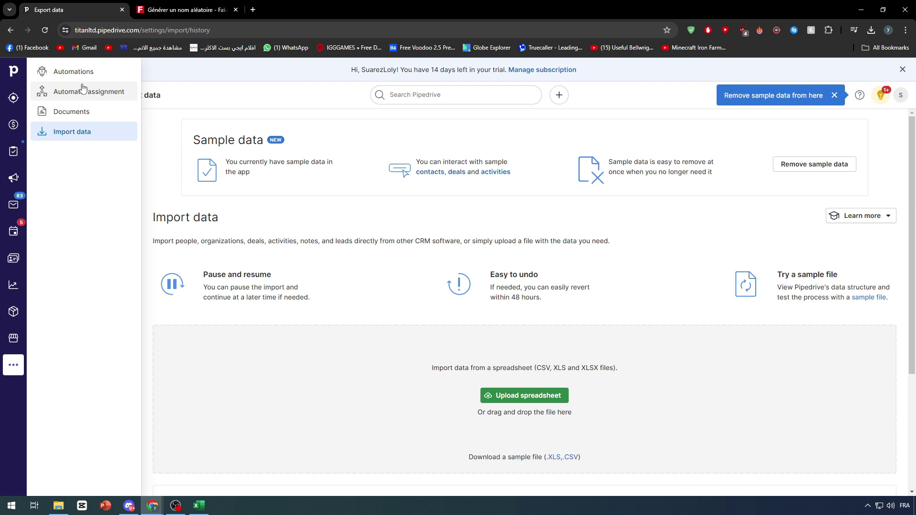